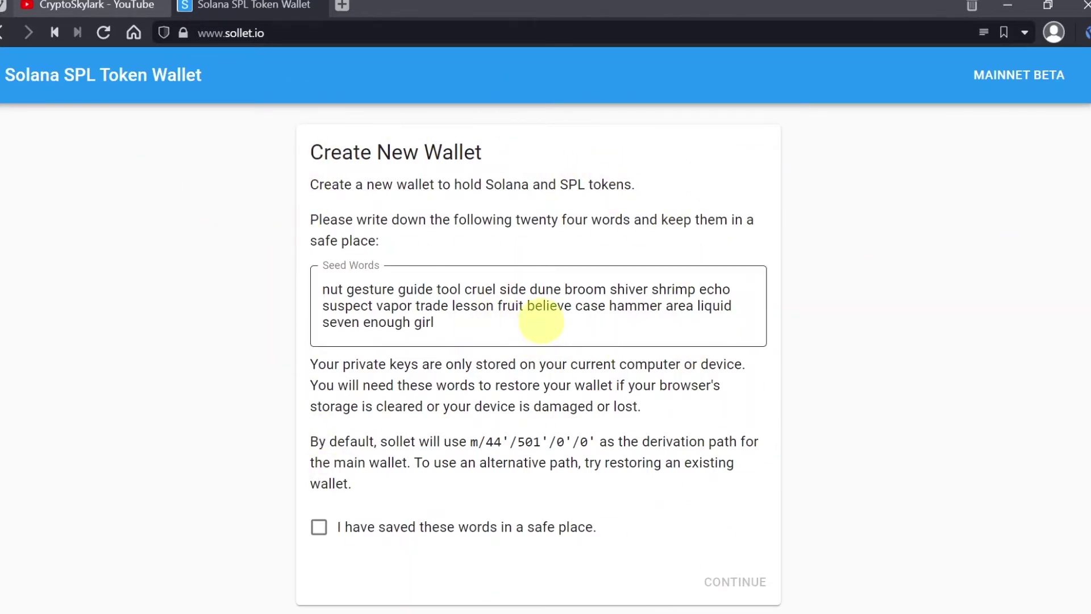
Step: Copy the full seed phrase and tick 'I have saved these words in a safe place'
{"action": "scroll", "coordinate": [499, 364], "scroll_direction": "down", "scroll_amount": 2}
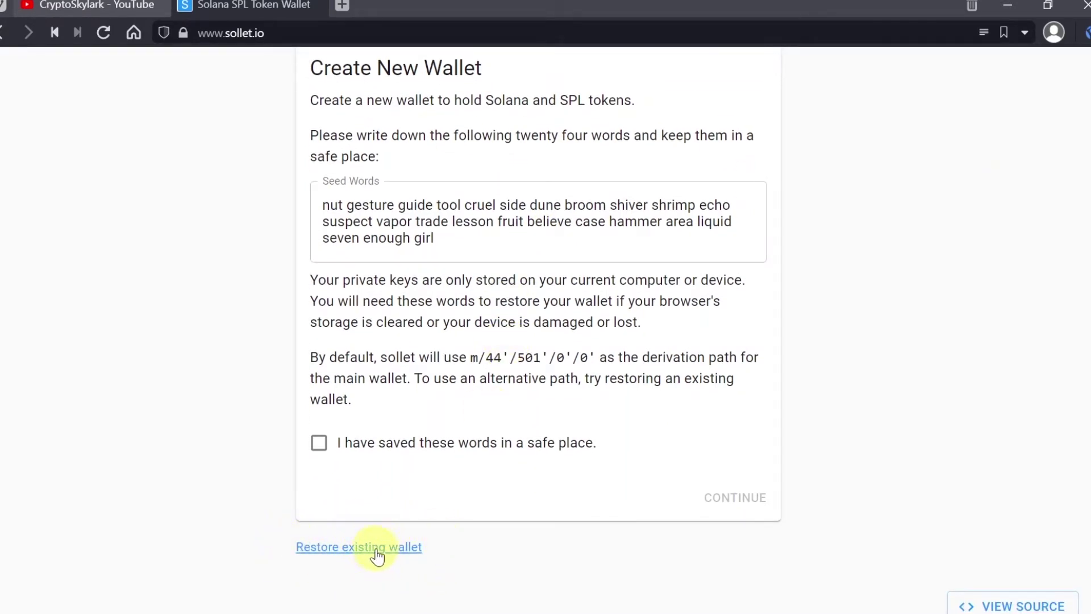
{"action": "scroll", "coordinate": [558, 549], "scroll_direction": "up", "scroll_amount": 2}
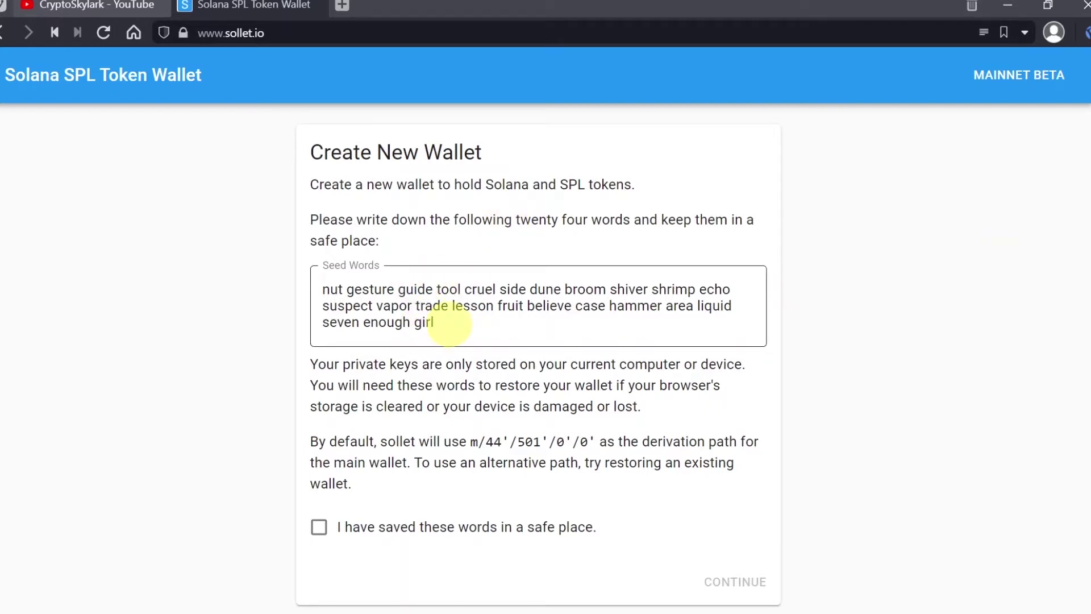
{"action": "triple_click", "coordinate": [410, 292]}
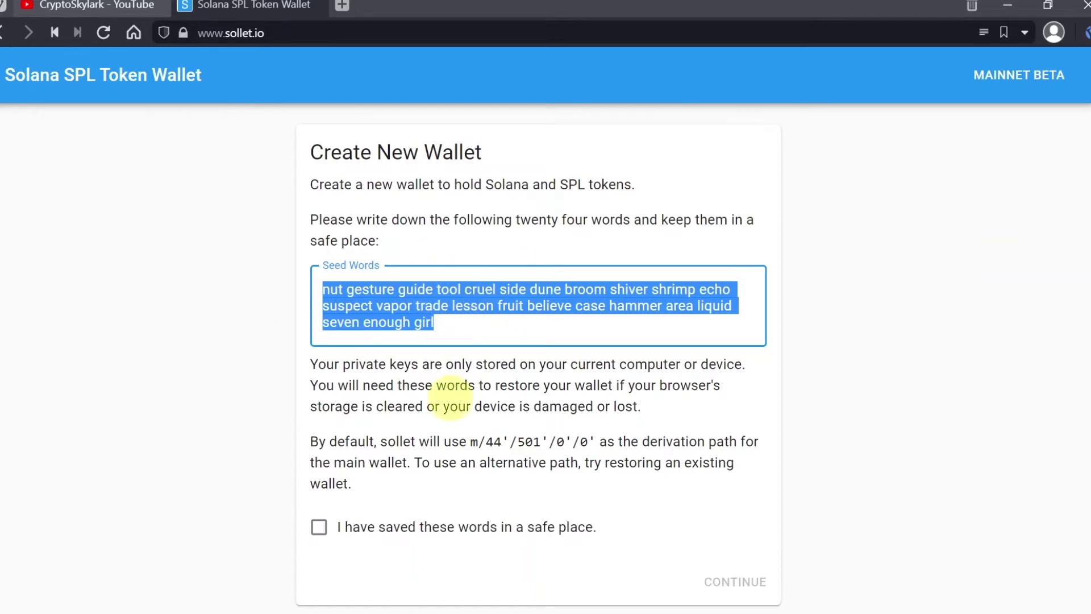
{"action": "left_click", "coordinate": [319, 528]}
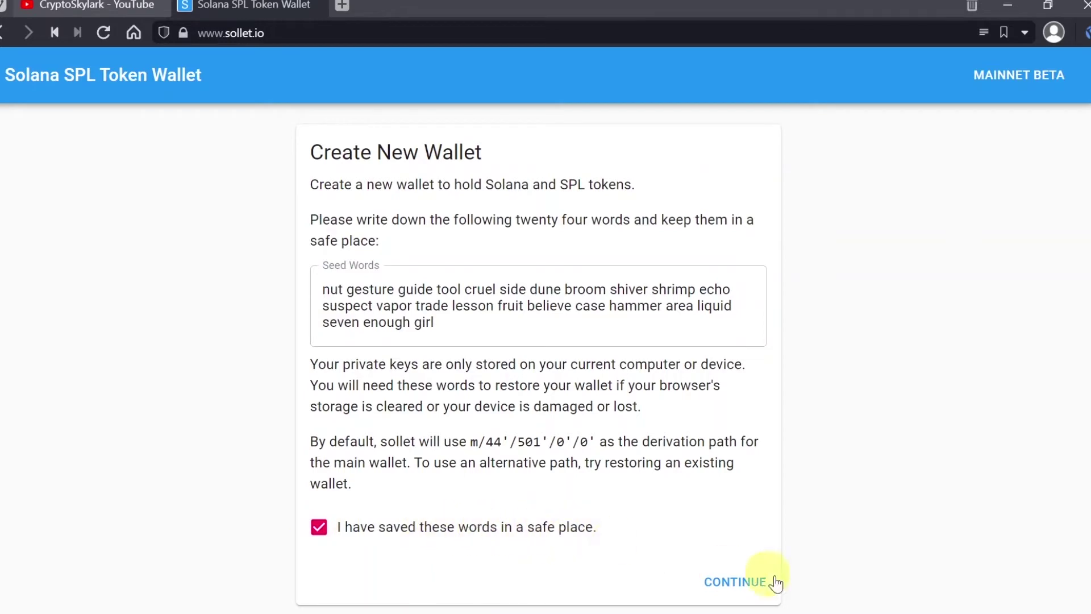
Step: Paste the copied seed phrase into Confirm Mnemonic and continue to the password step
{"action": "left_click", "coordinate": [754, 588]}
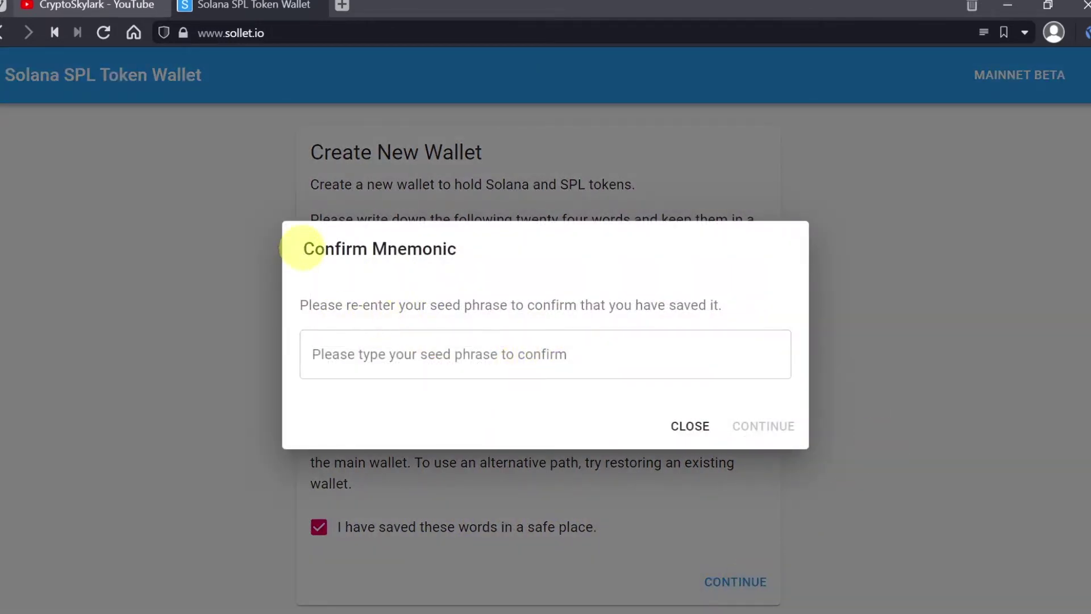
{"action": "left_click", "coordinate": [458, 357]}
{"action": "left_click", "coordinate": [420, 357]}
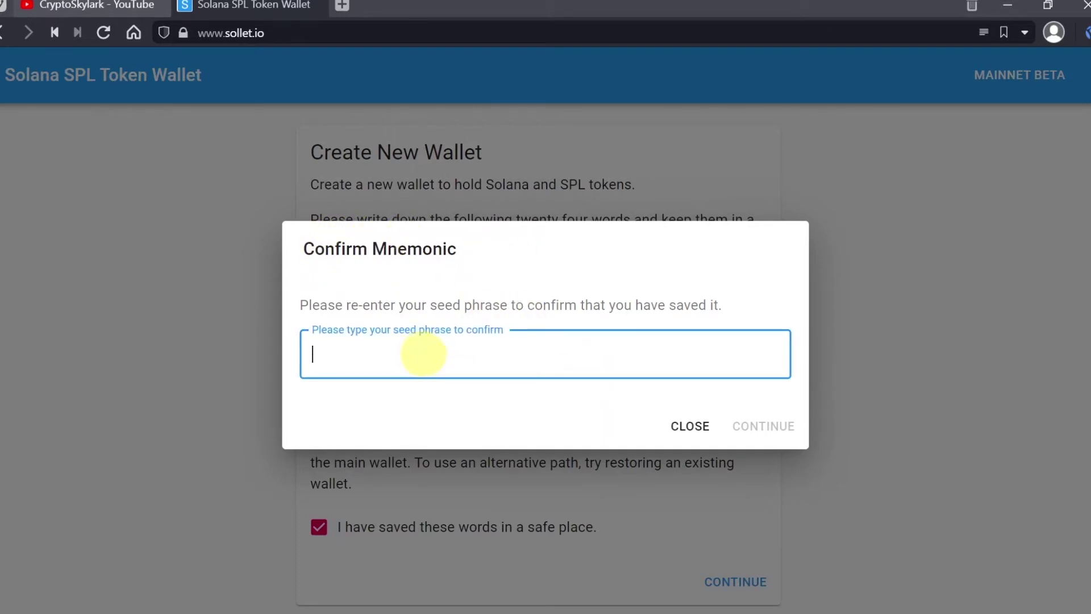
{"action": "key", "text": "ctrl+v"}
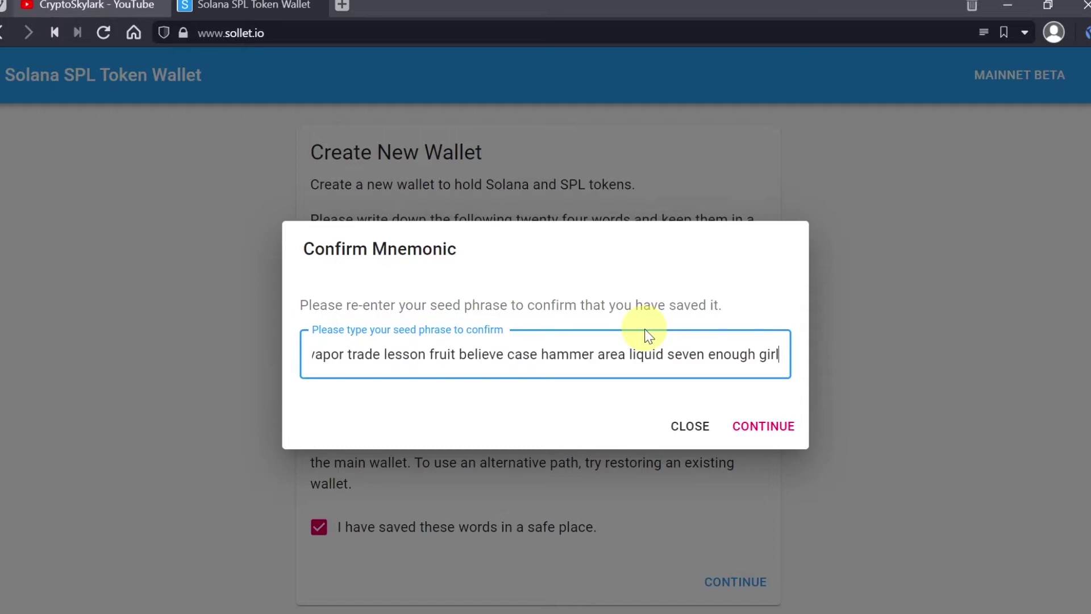
{"action": "left_click", "coordinate": [776, 428]}
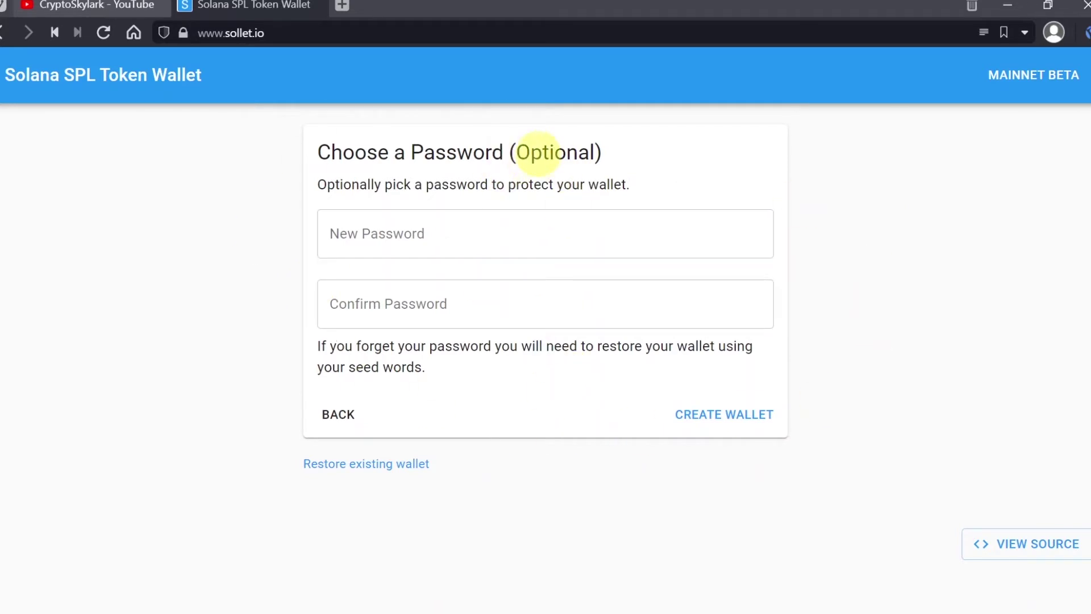
Step: Set a wallet password, create the wallet, and dismiss the browser's save-password prompt
{"action": "left_click", "coordinate": [432, 232]}
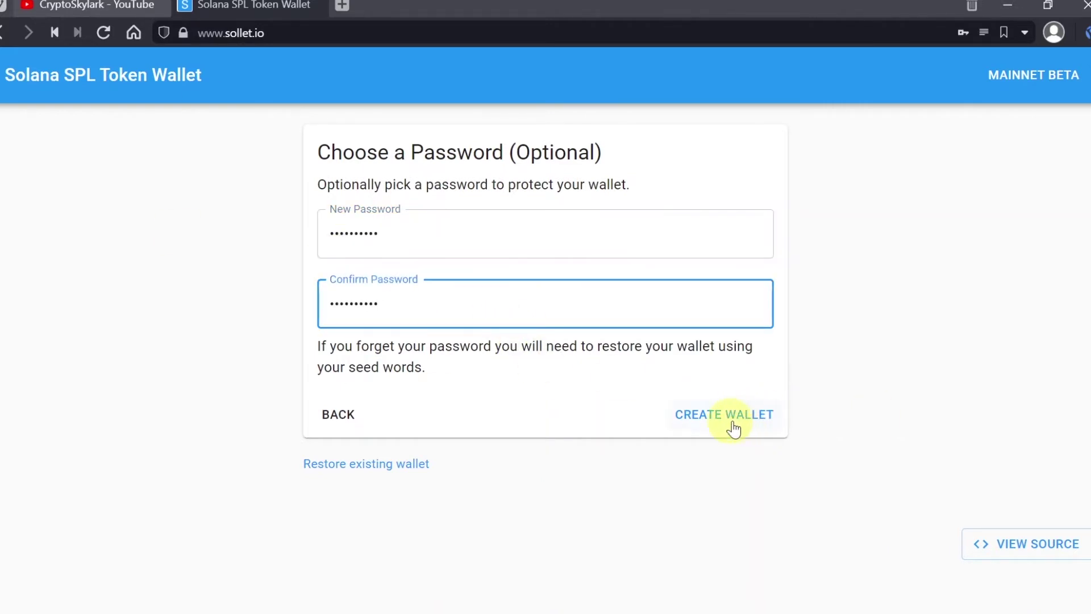
{"action": "left_click", "coordinate": [725, 419]}
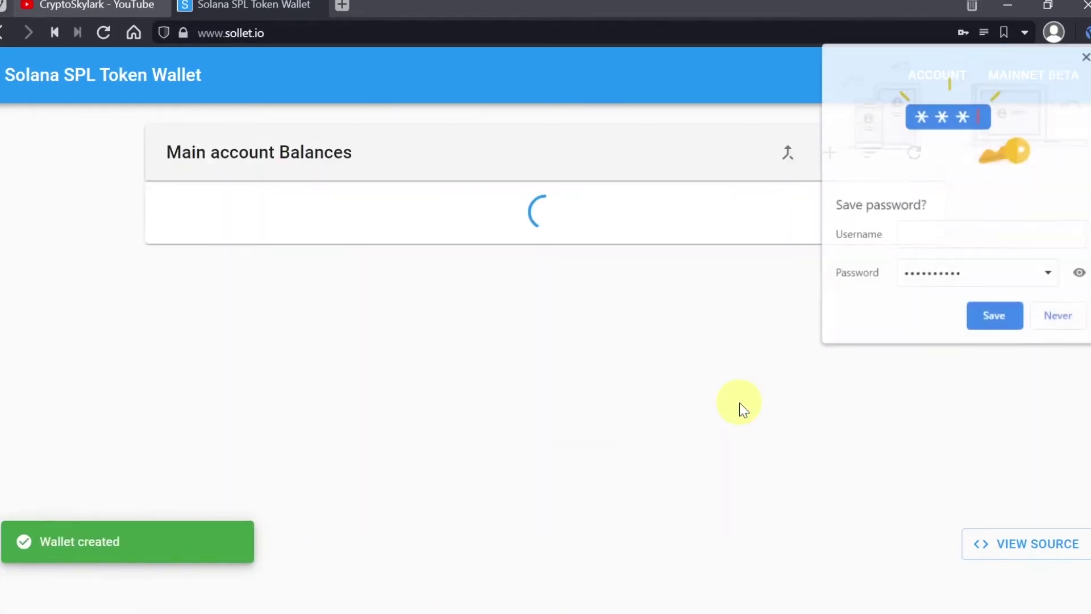
{"action": "left_click", "coordinate": [1085, 56]}
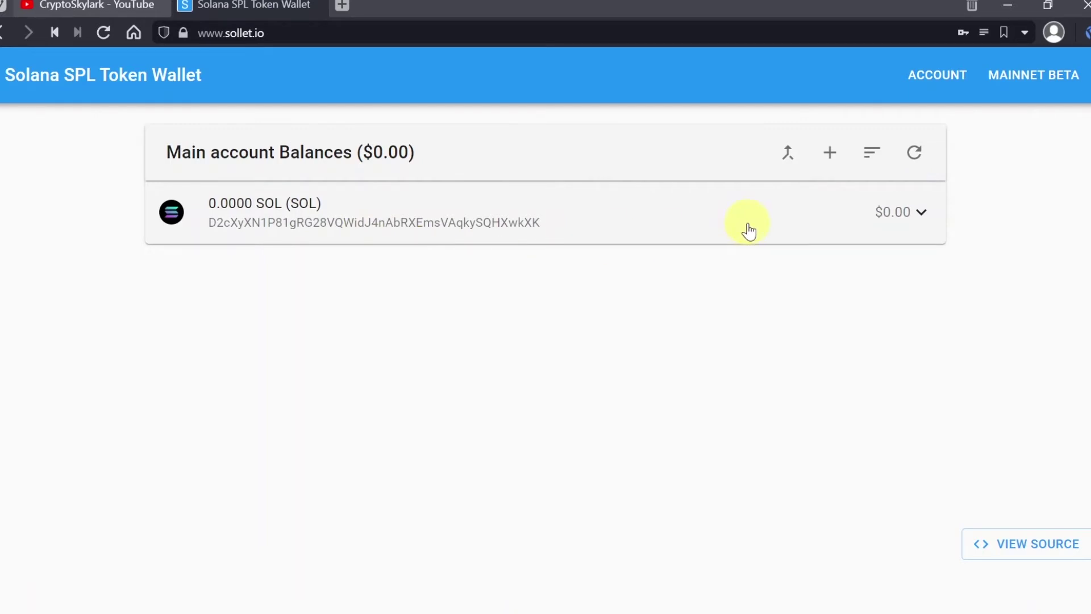
Step: Review the ACCOUNT menu, then open Add Token once the balance shows 0.0100 SOL
{"action": "left_click", "coordinate": [940, 76]}
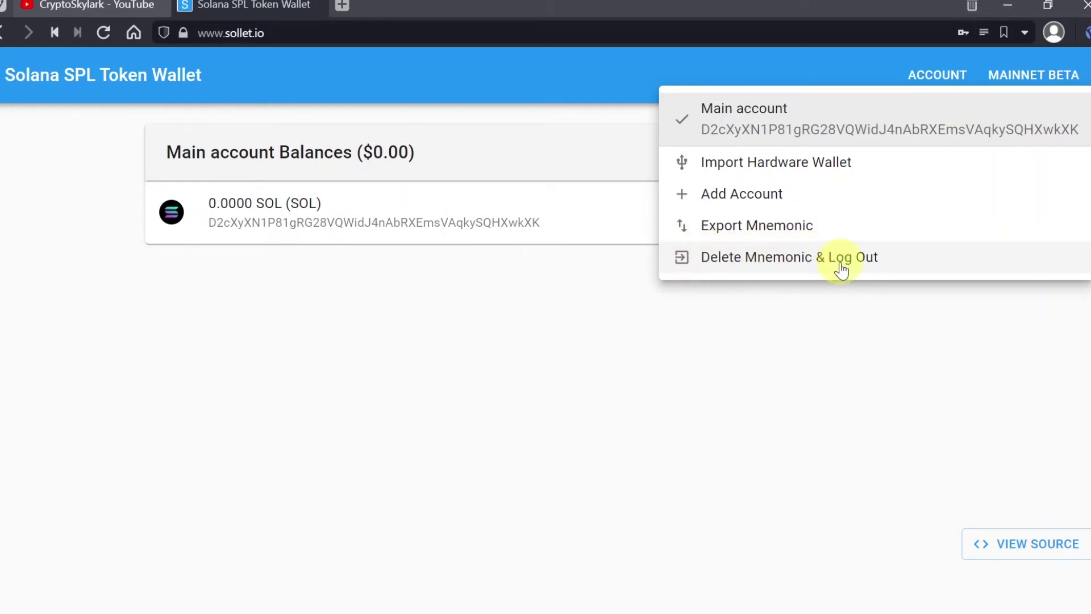
{"action": "left_click", "coordinate": [490, 354]}
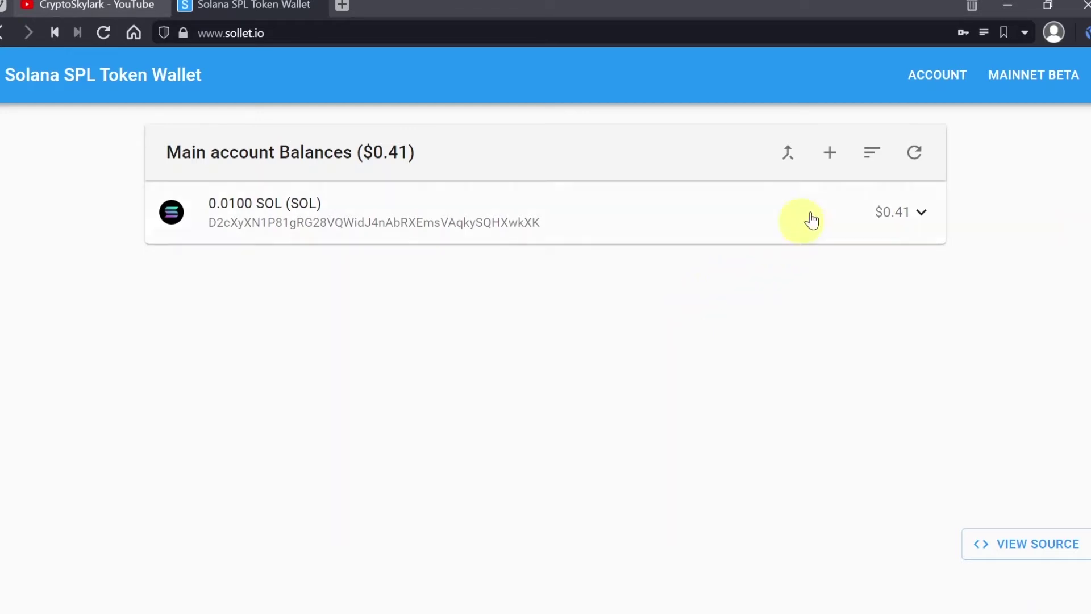
{"action": "left_click", "coordinate": [827, 162]}
Step: Add the Serum (SRM) token from the Add Token list
{"action": "scroll", "coordinate": [556, 390], "scroll_direction": "down", "scroll_amount": 7}
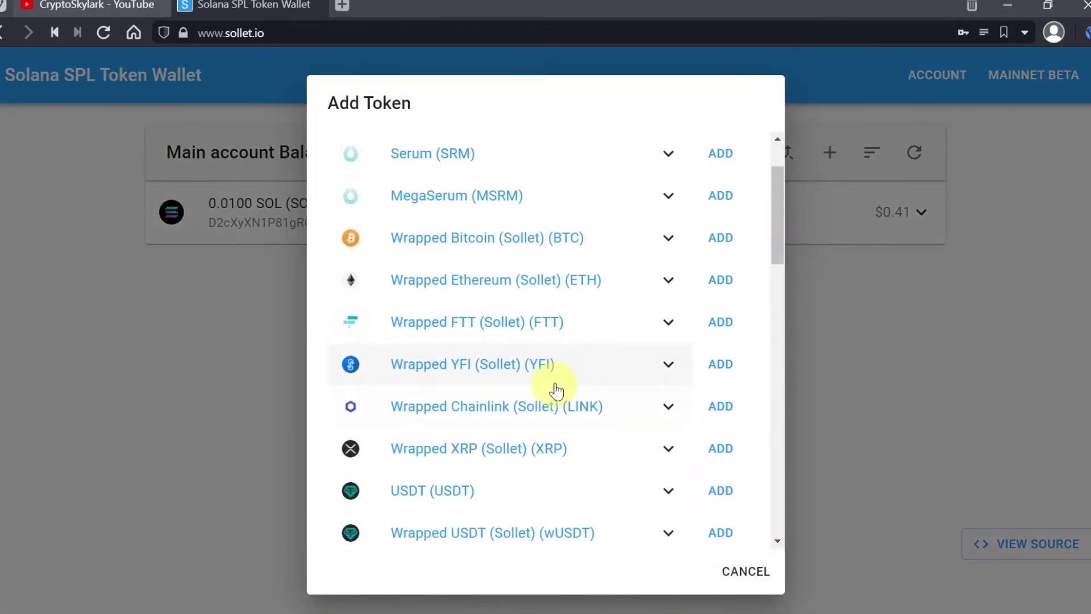
{"action": "scroll", "coordinate": [608, 398], "scroll_direction": "down", "scroll_amount": 4}
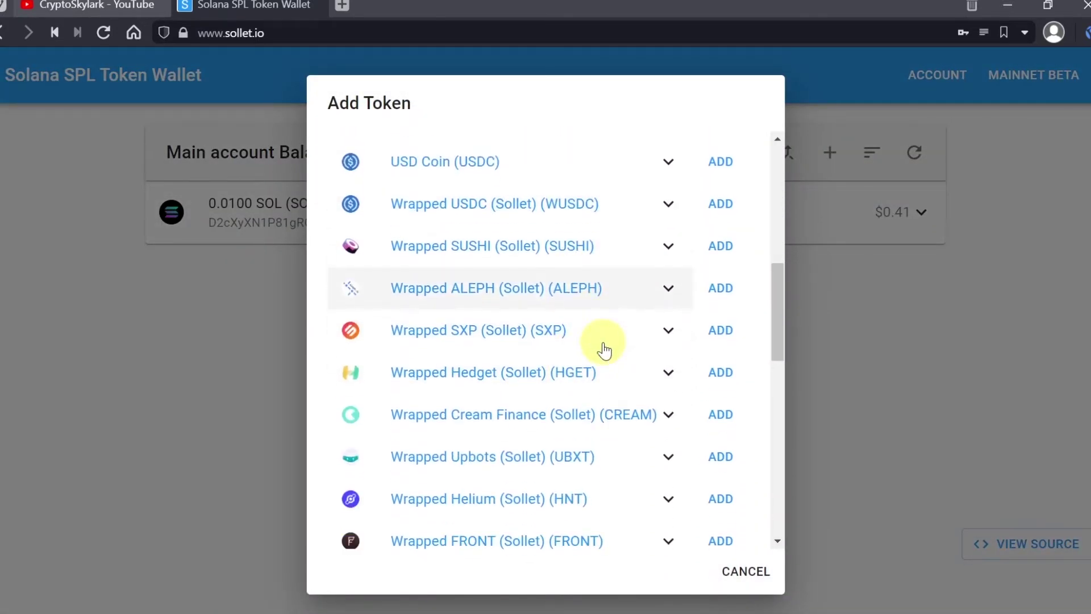
{"action": "scroll", "coordinate": [614, 342], "scroll_direction": "up", "scroll_amount": 10}
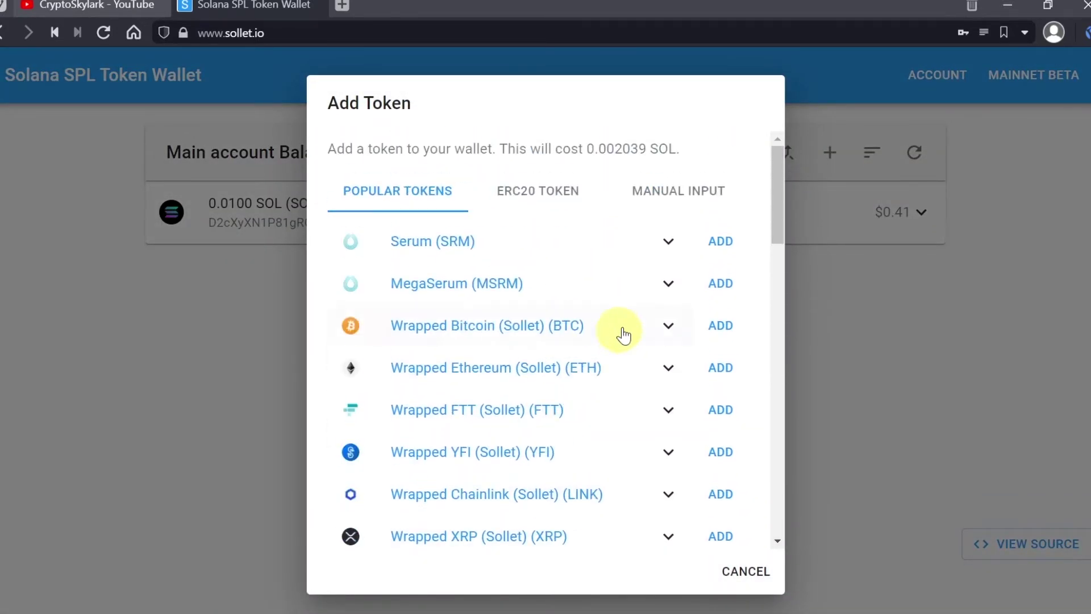
{"action": "left_click", "coordinate": [727, 247]}
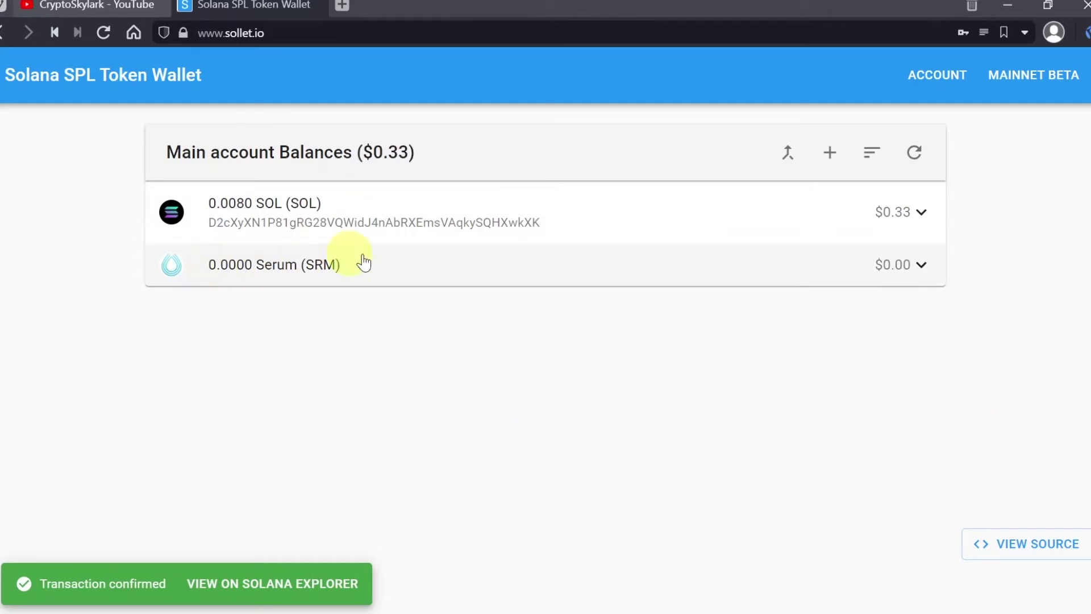
Step: Reopen the Add Token list and add the Step (STEP) token
{"action": "left_click", "coordinate": [830, 152]}
{"action": "scroll", "coordinate": [645, 251], "scroll_direction": "down", "scroll_amount": 15}
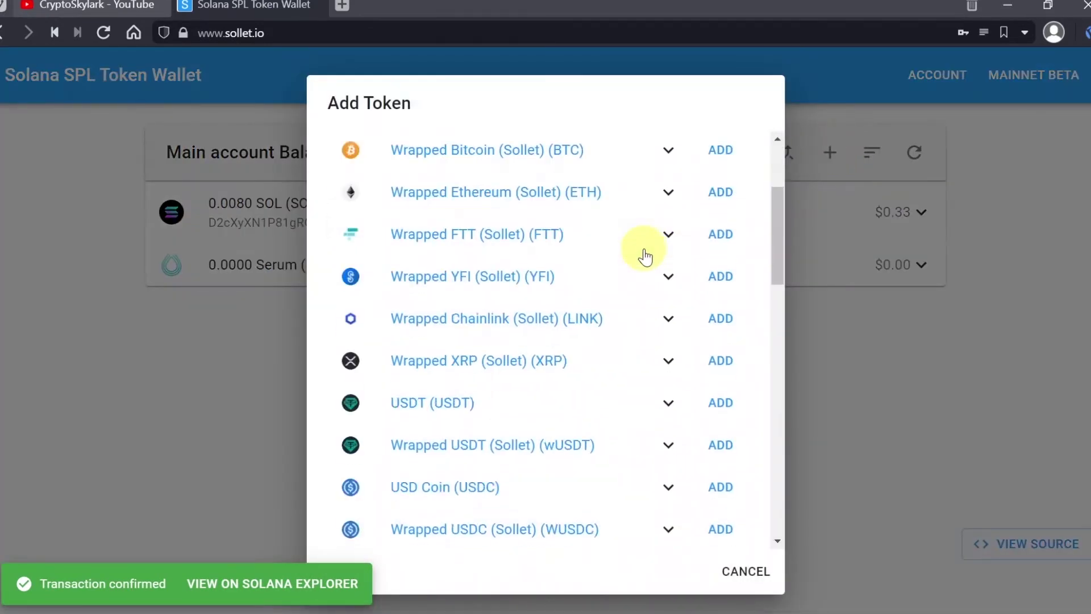
{"action": "scroll", "coordinate": [646, 257], "scroll_direction": "down", "scroll_amount": 5}
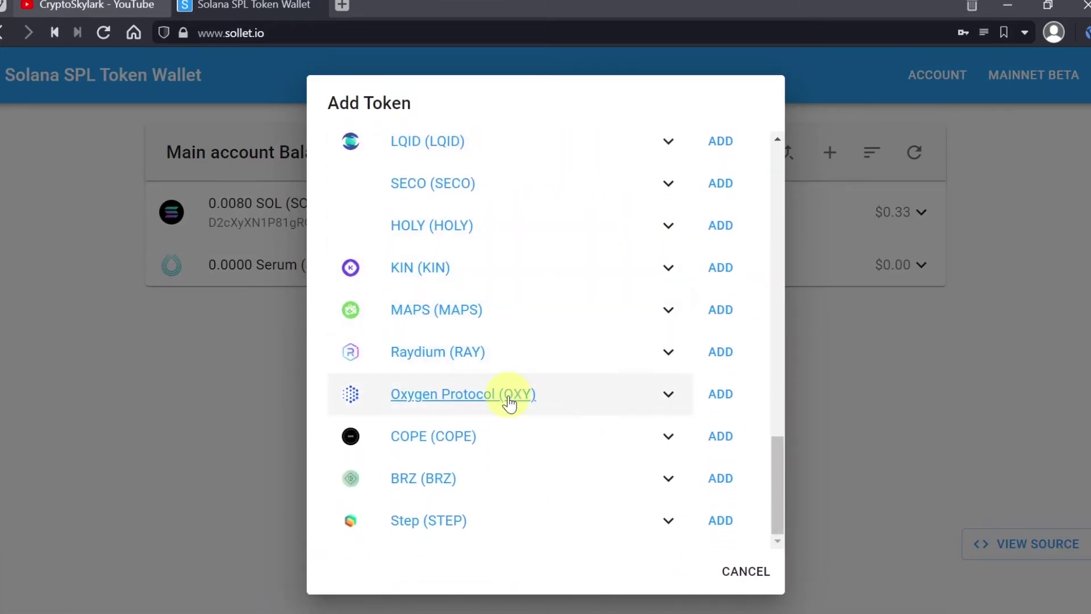
{"action": "left_click", "coordinate": [731, 522]}
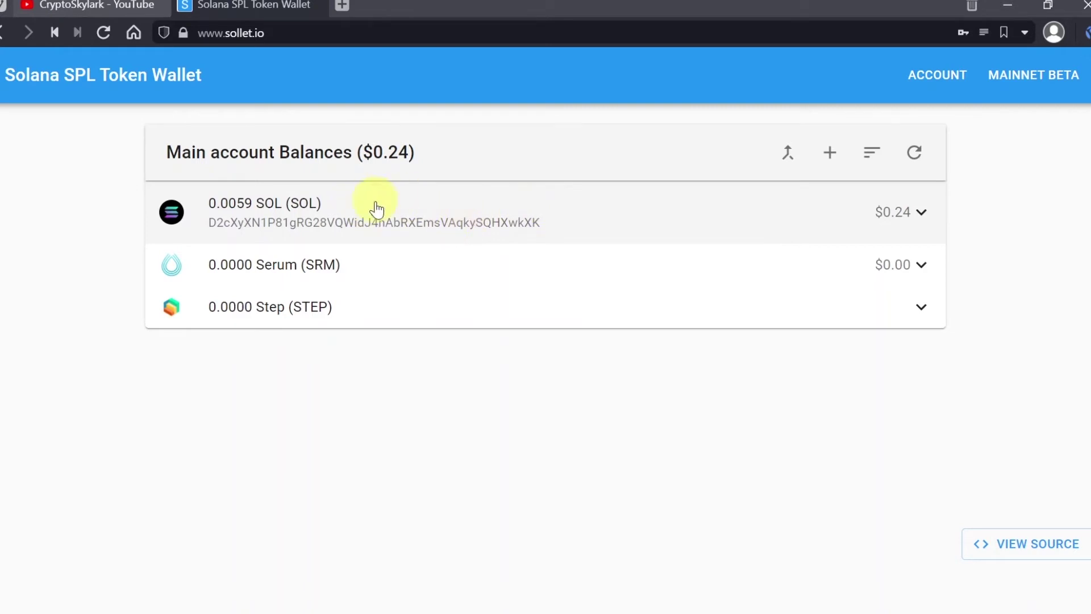
Step: Copy the SOL deposit address and close its deposit window
{"action": "left_click", "coordinate": [396, 213]}
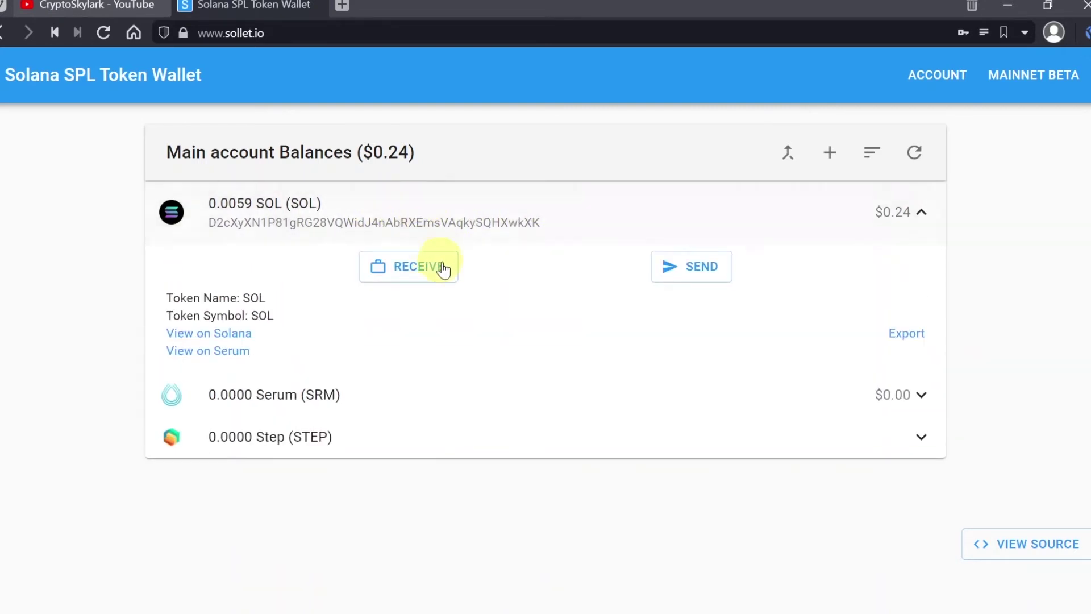
{"action": "left_click", "coordinate": [428, 277]}
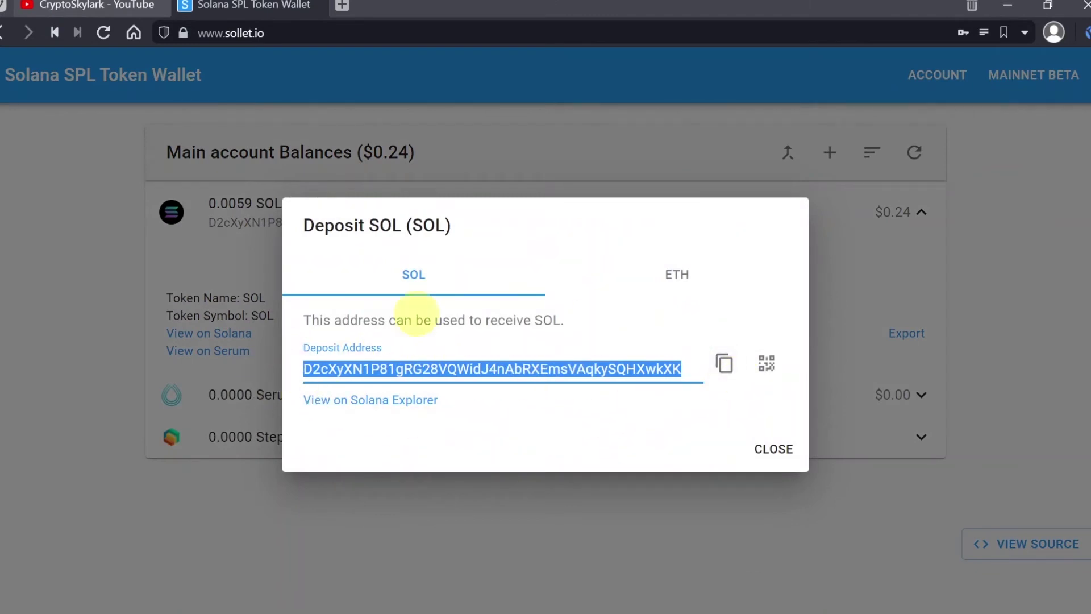
{"action": "left_click", "coordinate": [724, 364]}
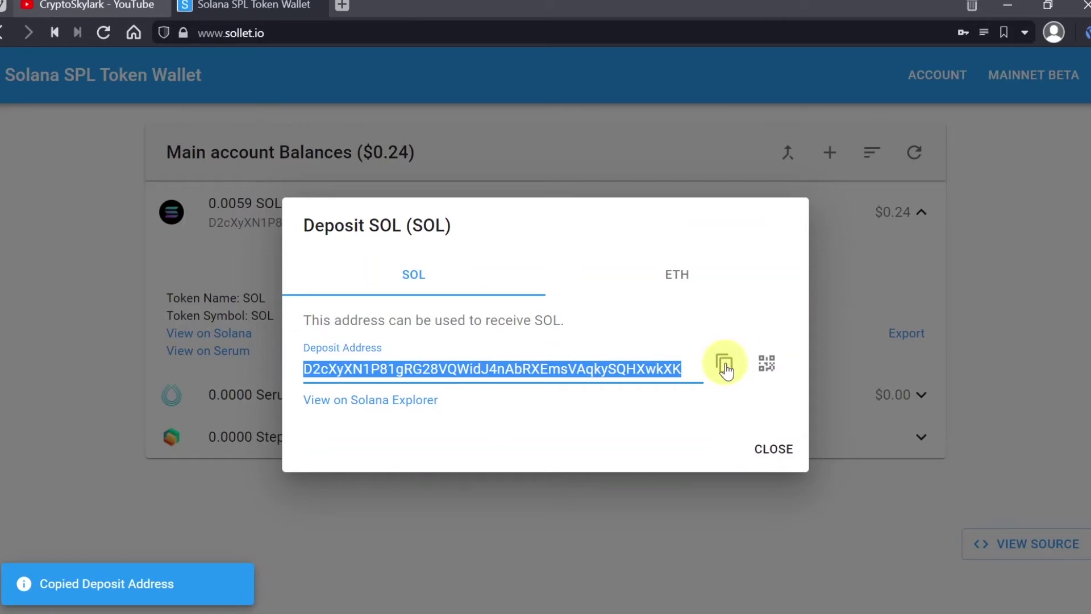
{"action": "left_click", "coordinate": [774, 450]}
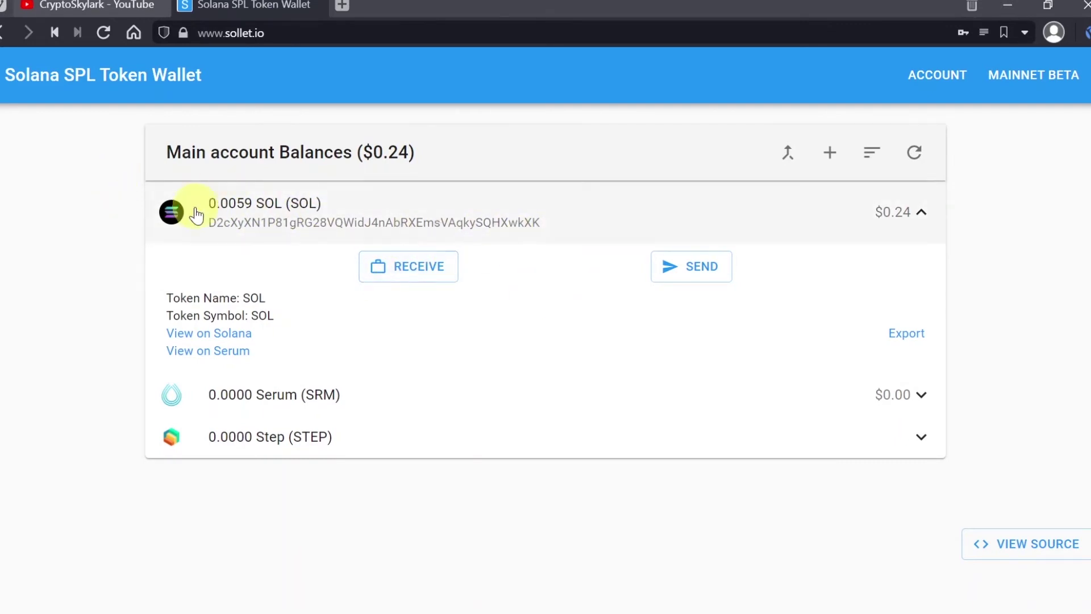
Step: Copy the SPL Serum deposit address, close the window, and collapse Serum's details
{"action": "left_click", "coordinate": [413, 411]}
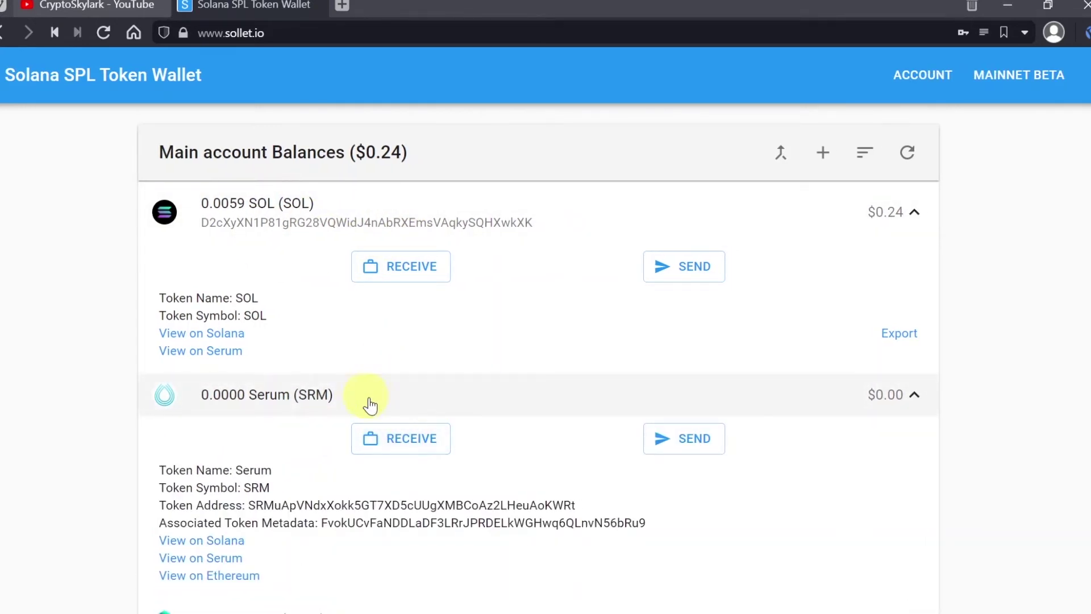
{"action": "left_click", "coordinate": [419, 442]}
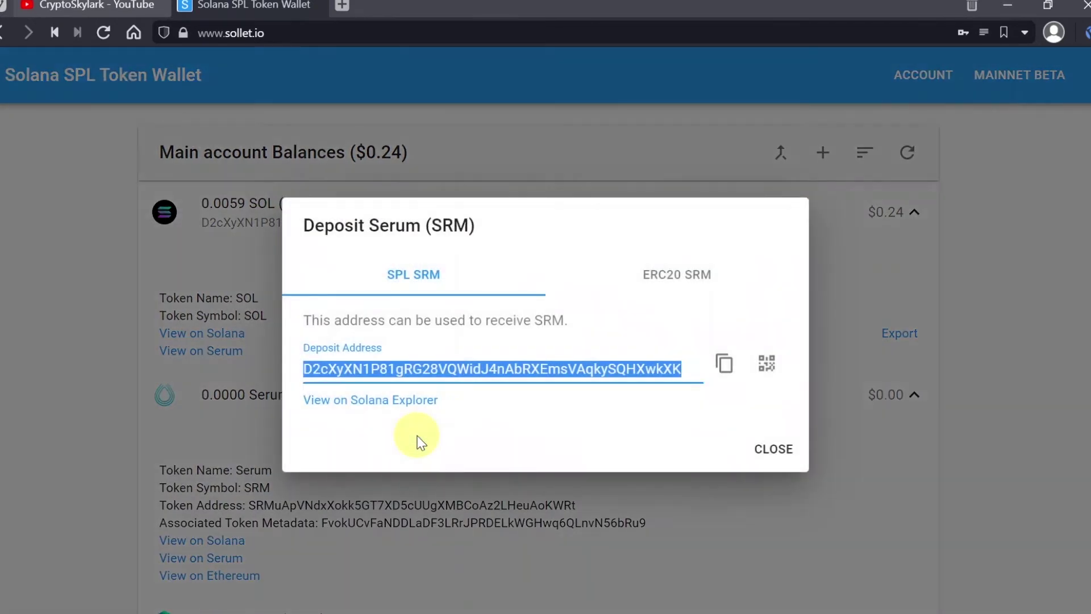
{"action": "left_click", "coordinate": [725, 362]}
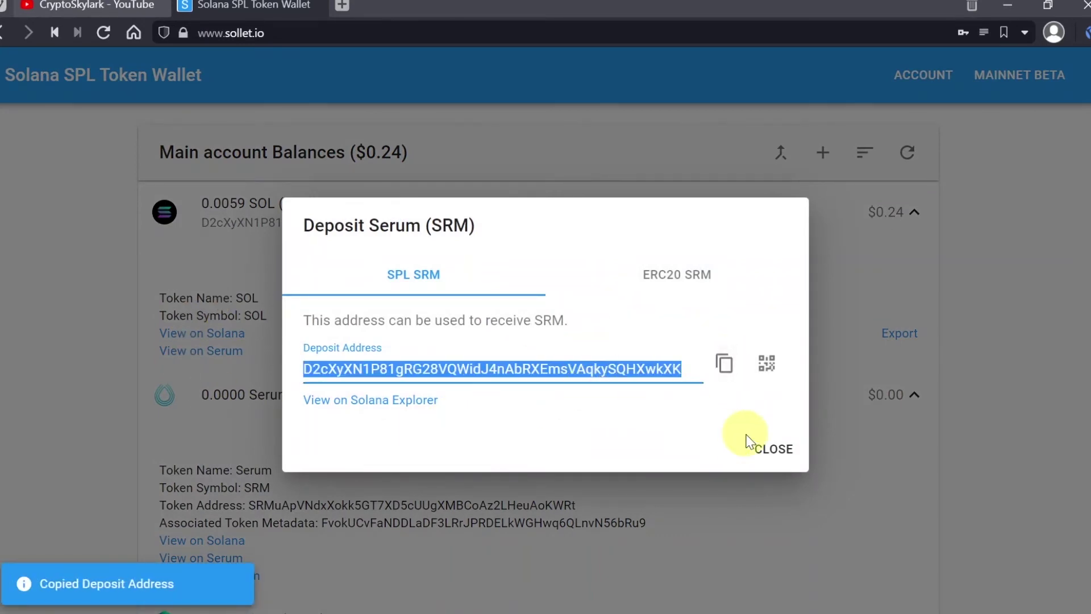
{"action": "left_click", "coordinate": [762, 449]}
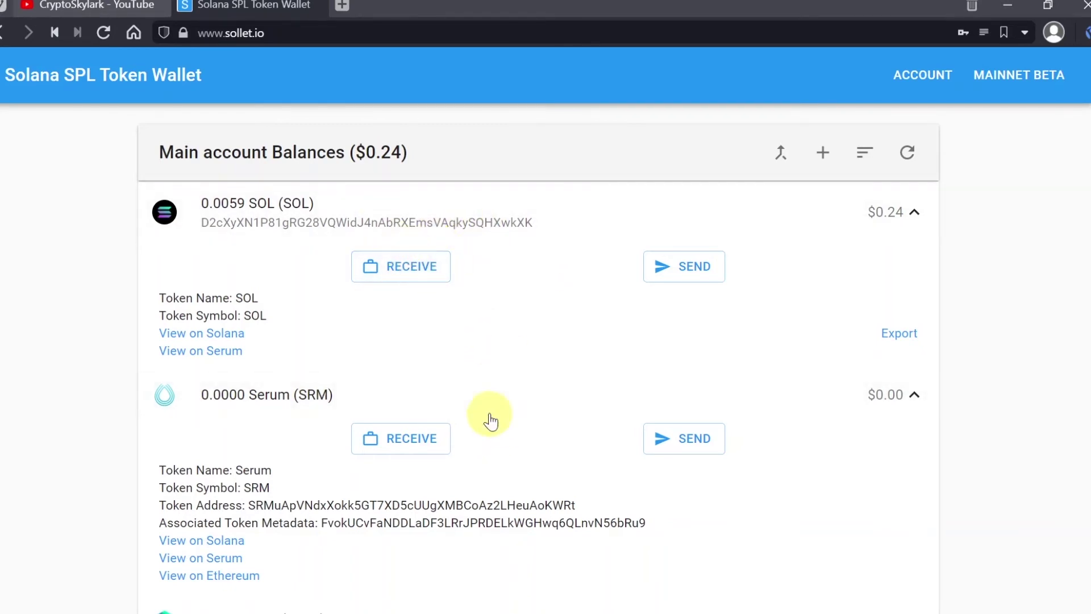
{"action": "left_click", "coordinate": [503, 398]}
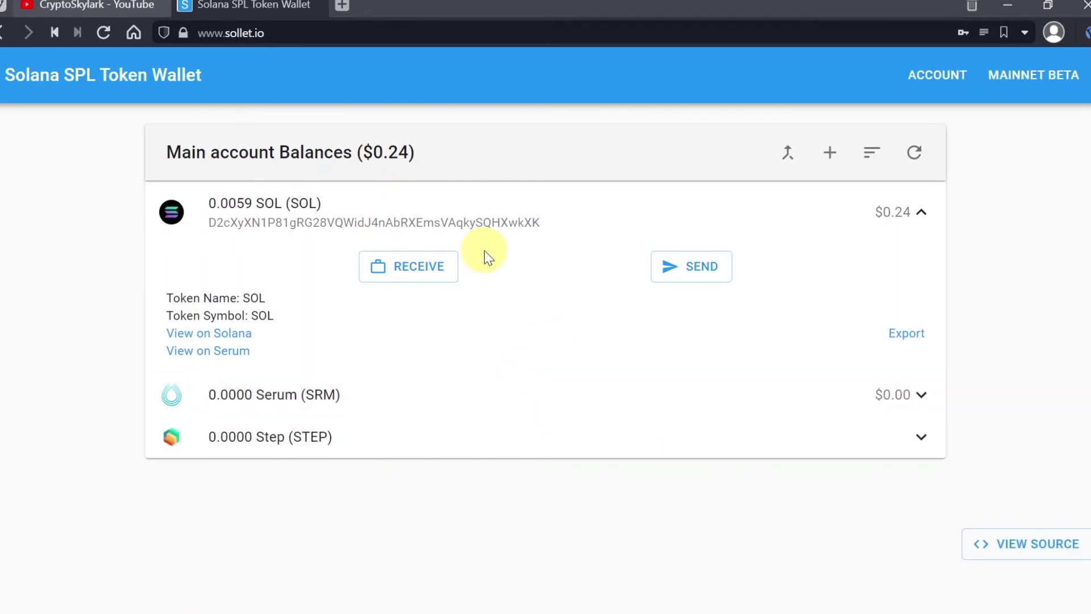
Step: Send 0.005811440 SOL to the pasted recipient Solana address
{"action": "left_click", "coordinate": [676, 222]}
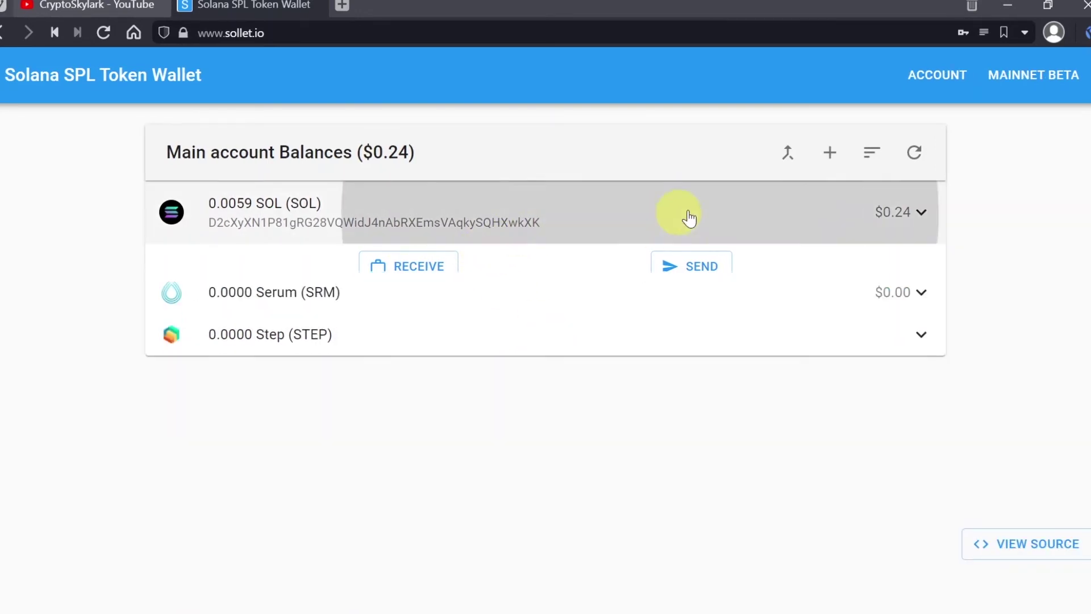
{"action": "left_click", "coordinate": [630, 217]}
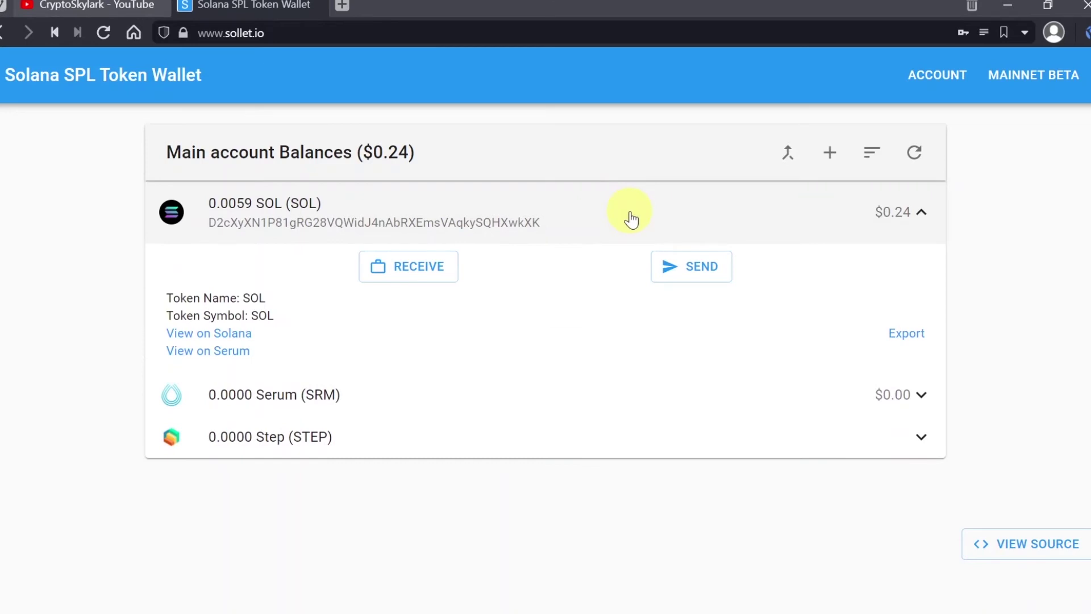
{"action": "left_click", "coordinate": [697, 275]}
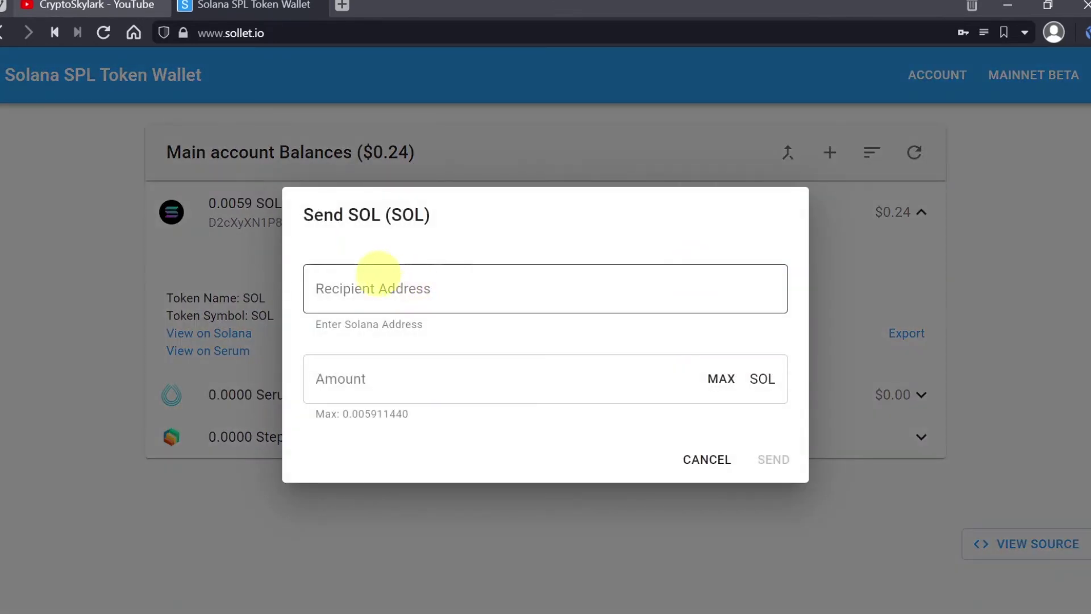
{"action": "left_click", "coordinate": [372, 284]}
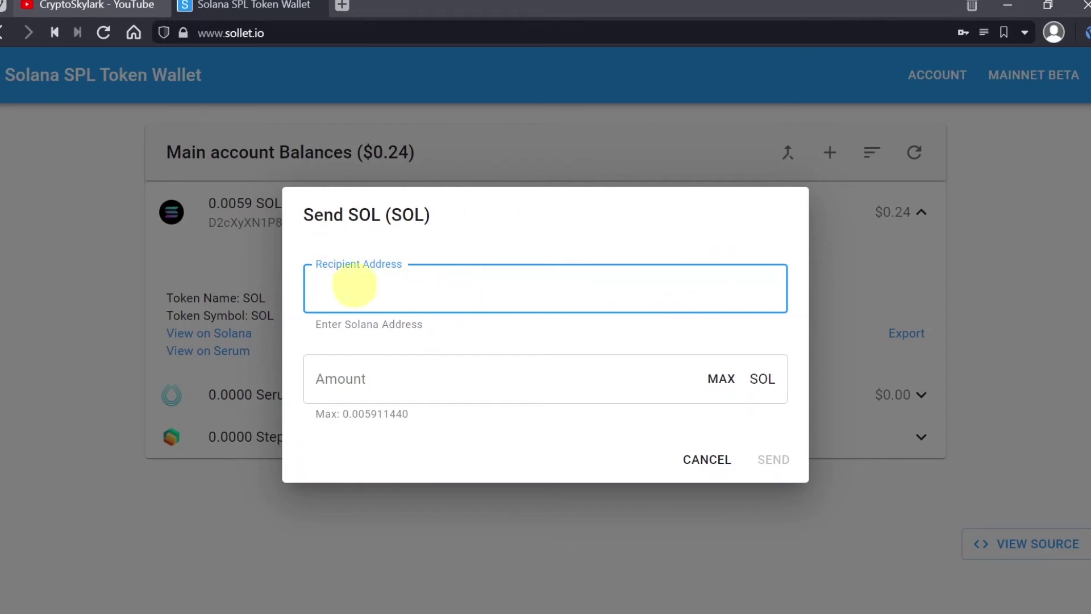
{"action": "key", "text": "ctrl+v"}
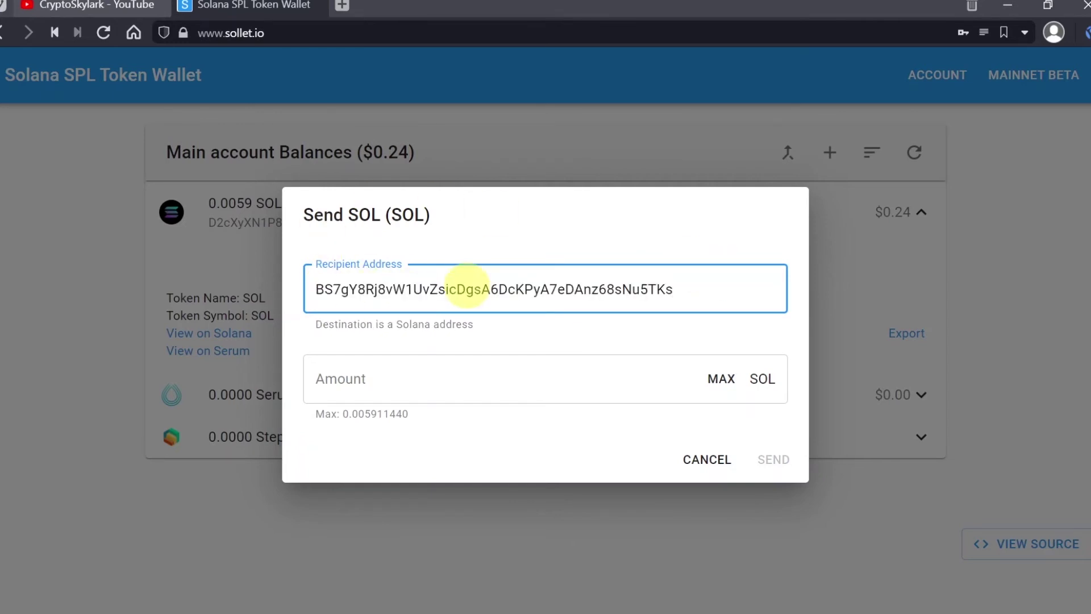
{"action": "left_click", "coordinate": [316, 378]}
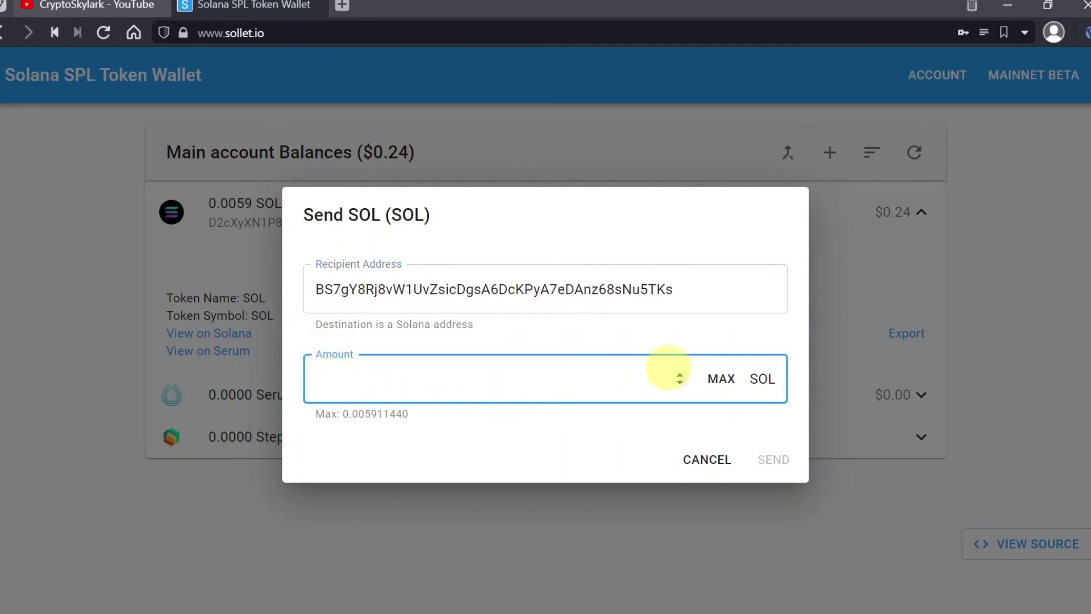
{"action": "left_click", "coordinate": [729, 380]}
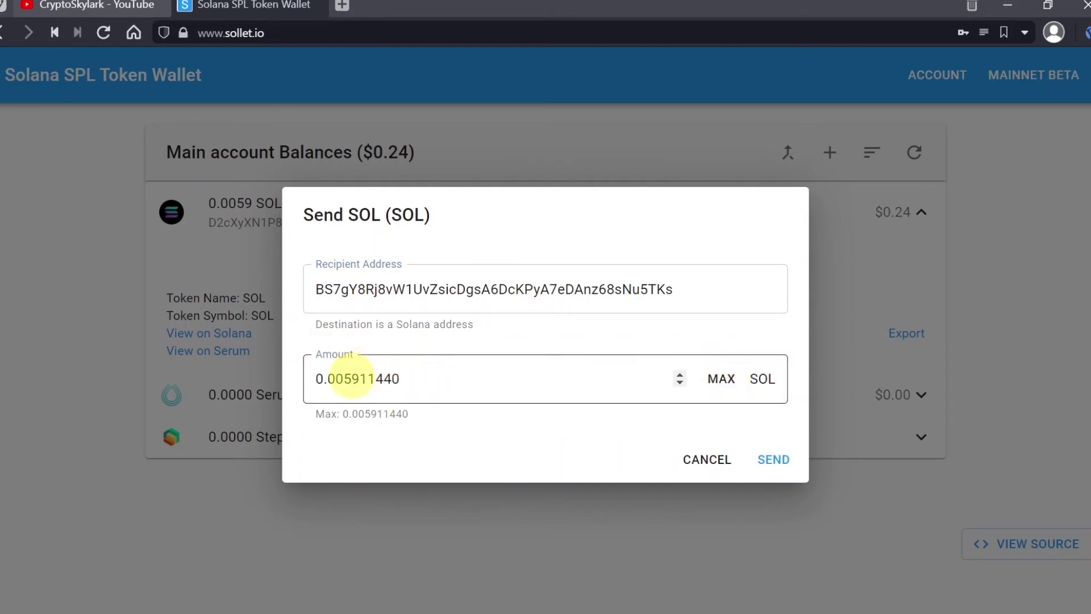
{"action": "left_click_drag", "start_coordinate": [351, 379], "coordinate": [359, 378]}
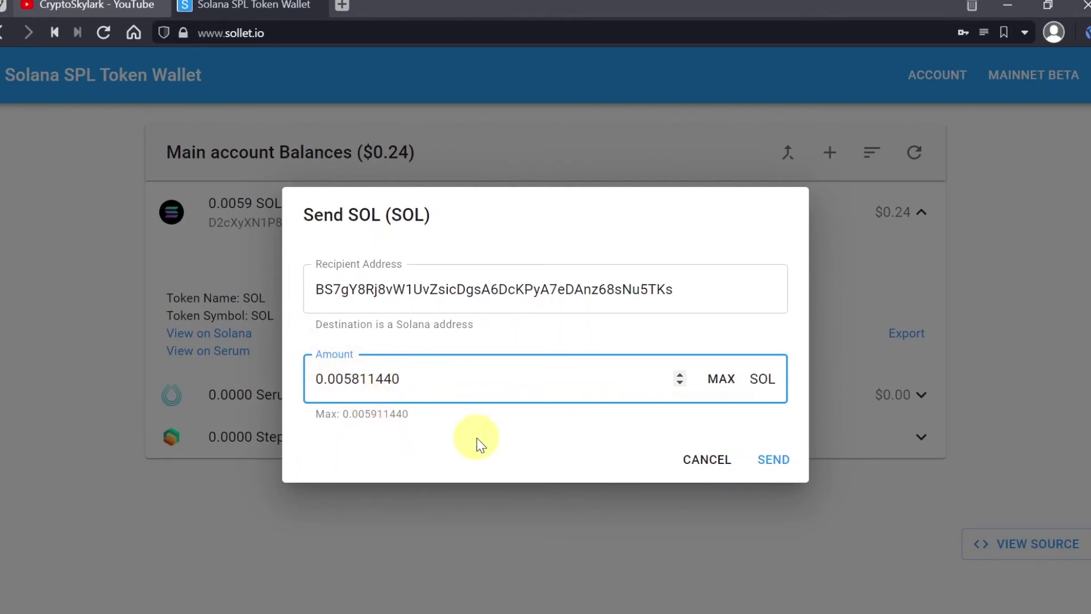
{"action": "left_click", "coordinate": [779, 460]}
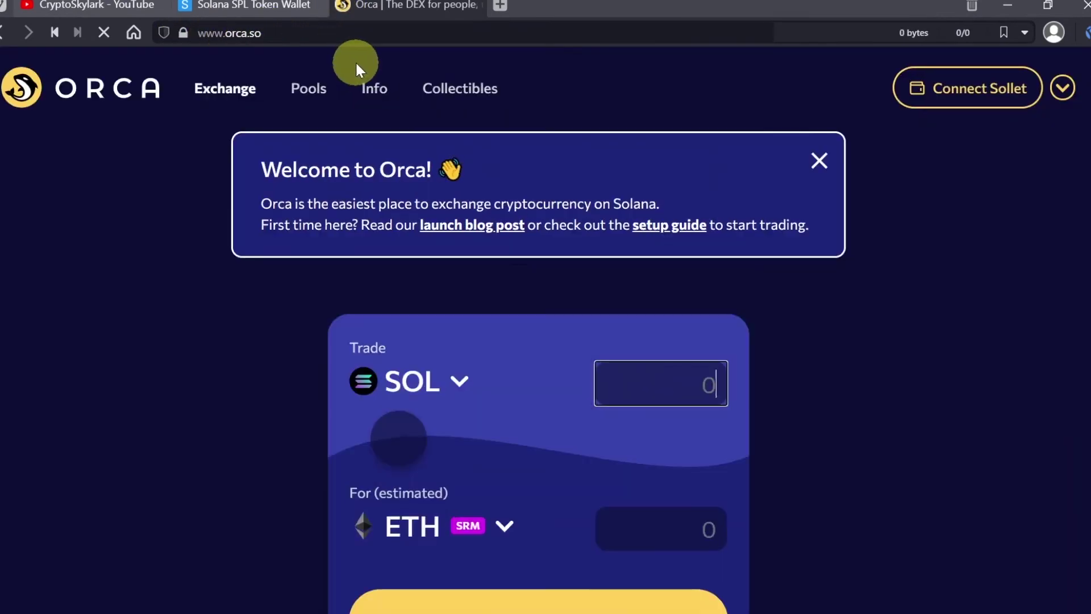
Step: Zoom the Orca page out and bring up the Connect wallet choices
{"action": "key", "text": "ctrl+minus"}
{"action": "key", "text": "ctrl+minus"}
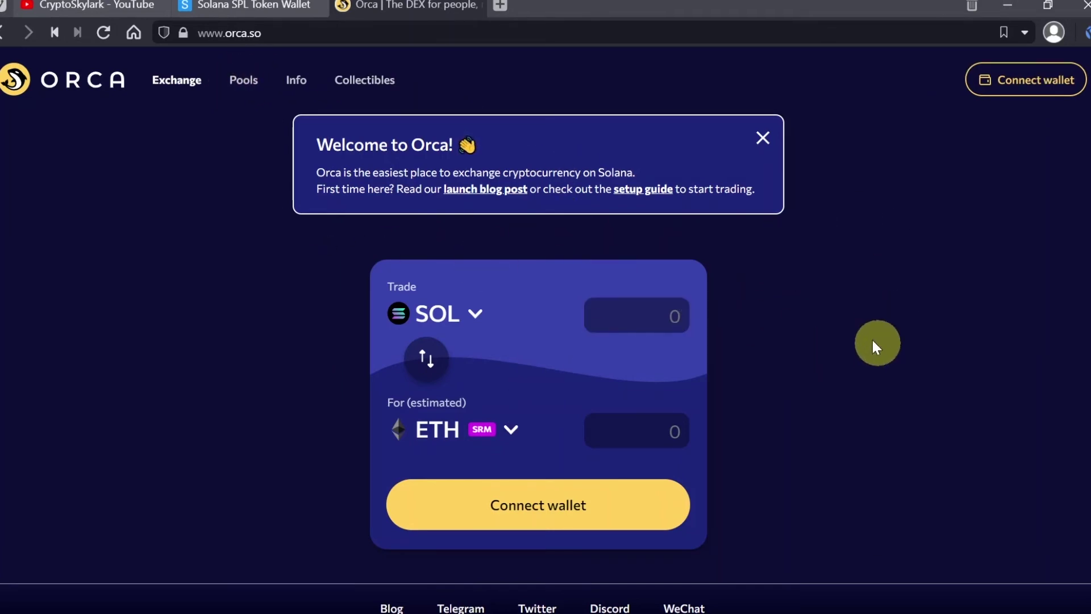
{"action": "left_click", "coordinate": [1017, 85]}
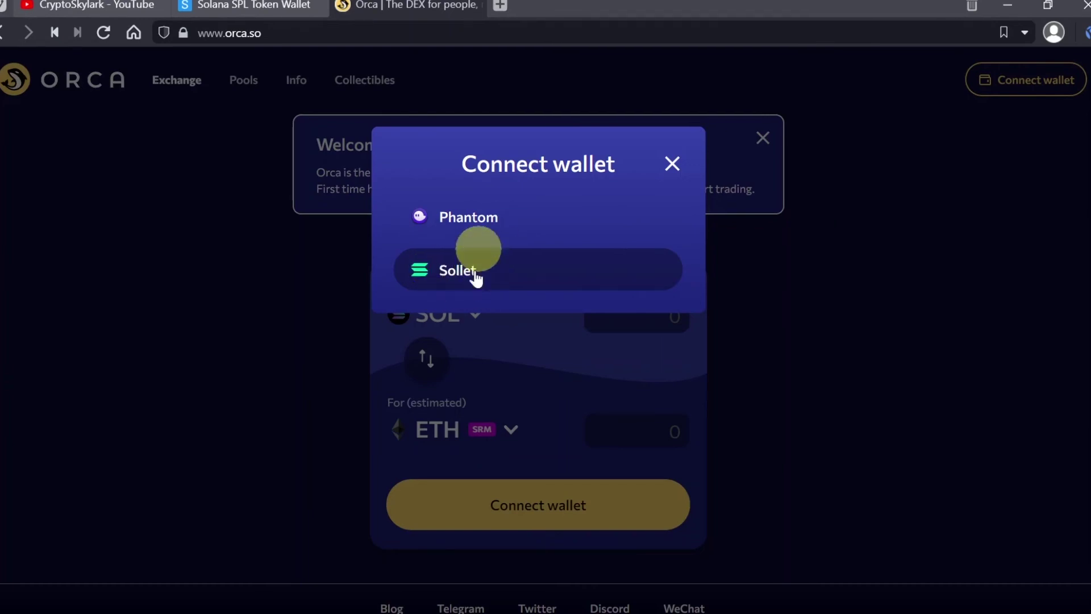
{"action": "left_click", "coordinate": [507, 279]}
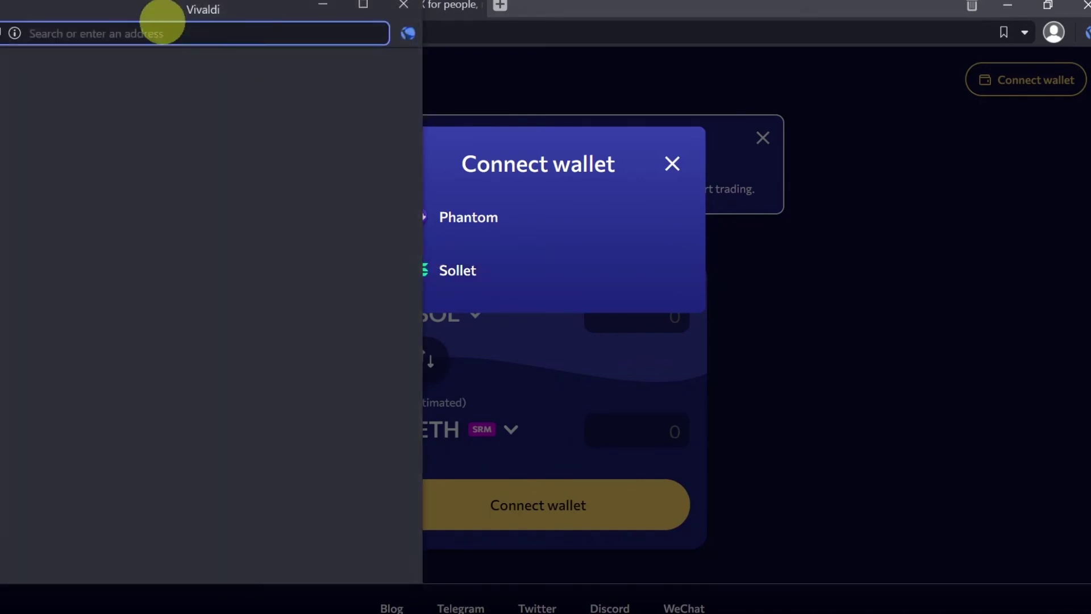
{"action": "left_click_drag", "start_coordinate": [161, 17], "coordinate": [259, 35]}
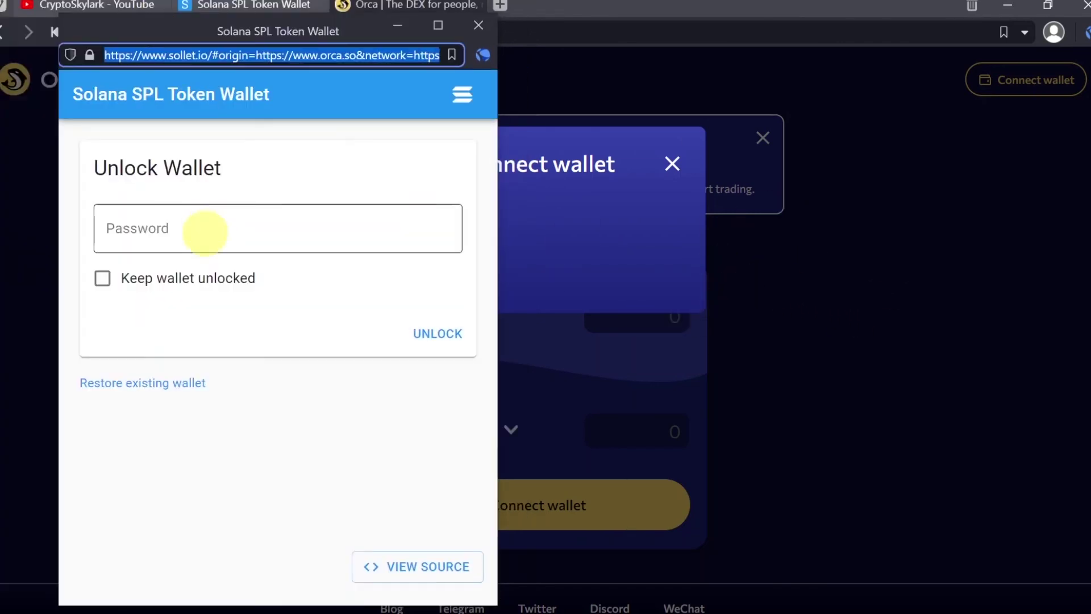
{"action": "left_click", "coordinate": [210, 227]}
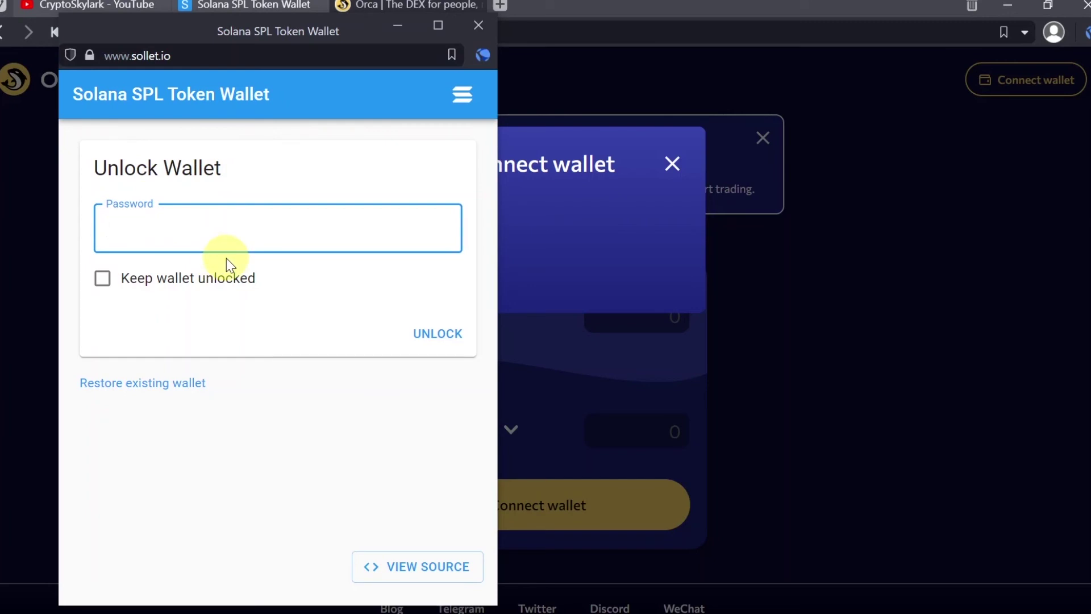
{"action": "type", "text": "***********"}
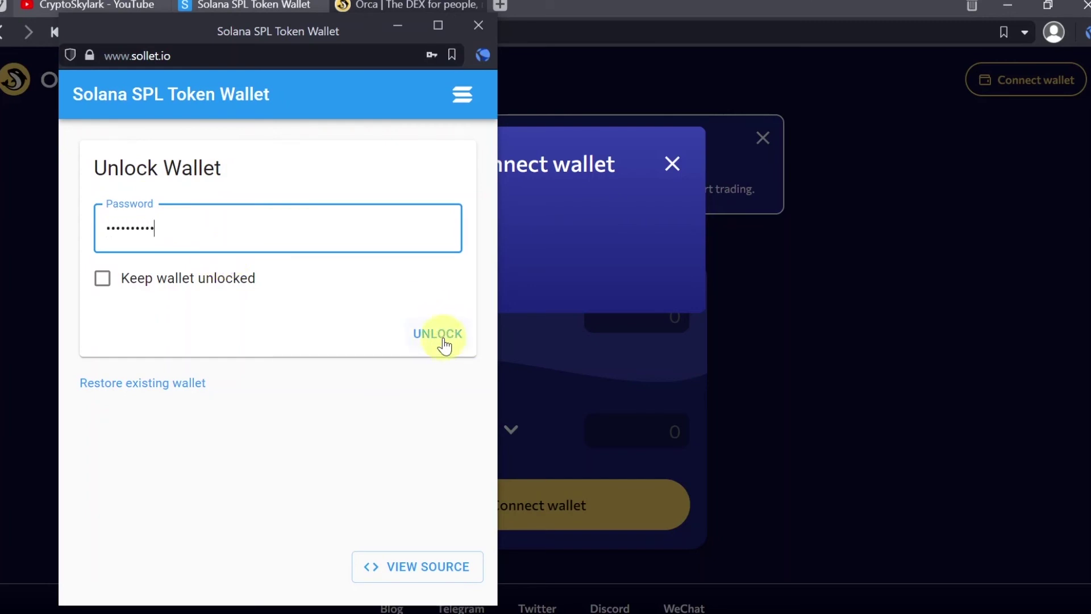
{"action": "left_click", "coordinate": [444, 336]}
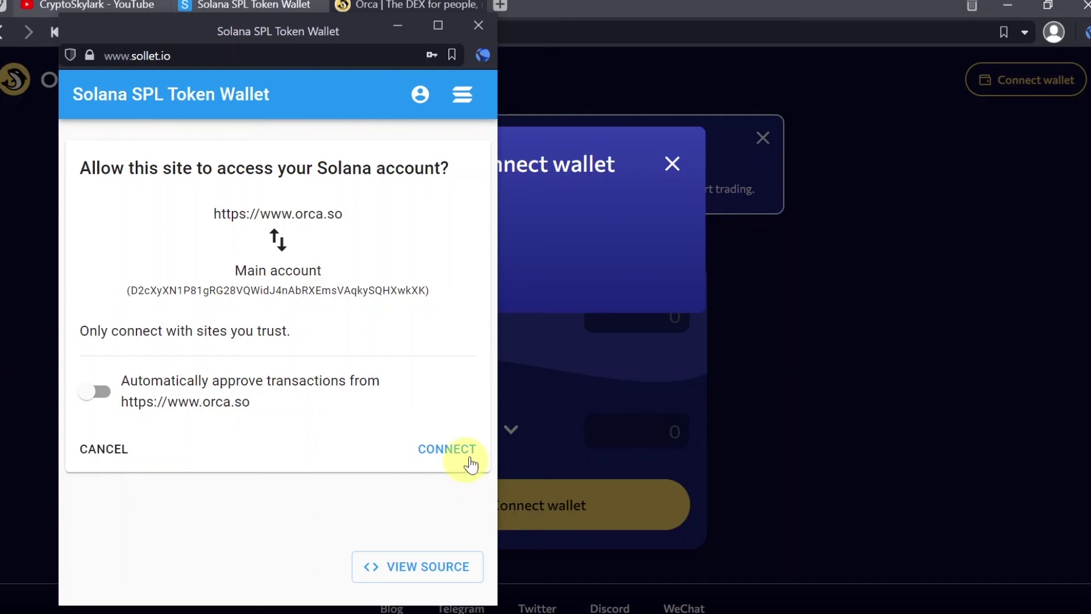
{"action": "left_click", "coordinate": [455, 450]}
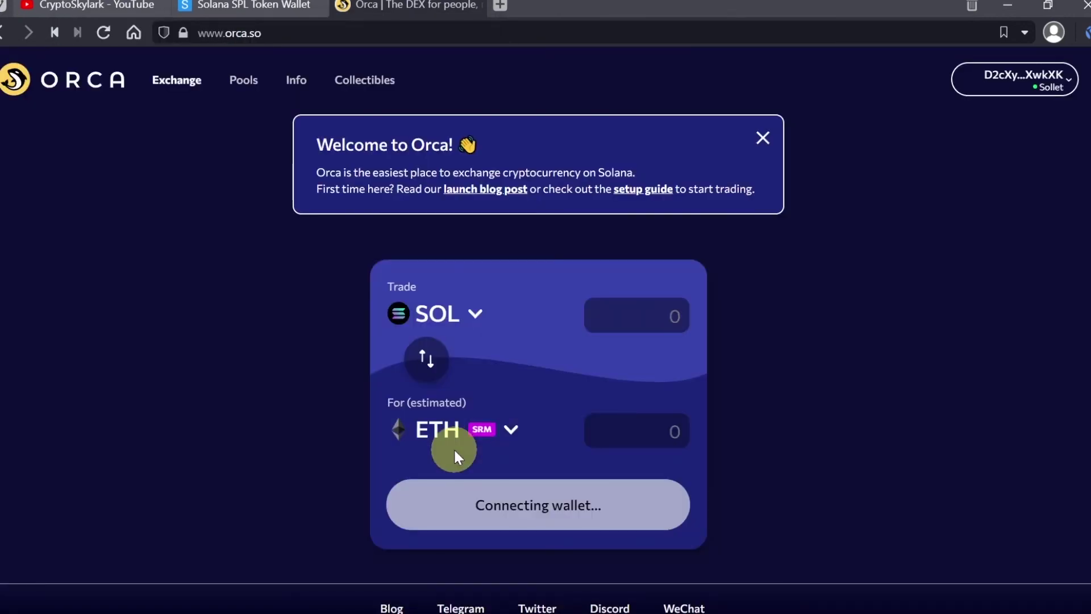
Step: Check the connected wallet's dropdown, then browse and close the ETH token picker
{"action": "left_click", "coordinate": [1030, 78]}
{"action": "left_click", "coordinate": [1023, 76]}
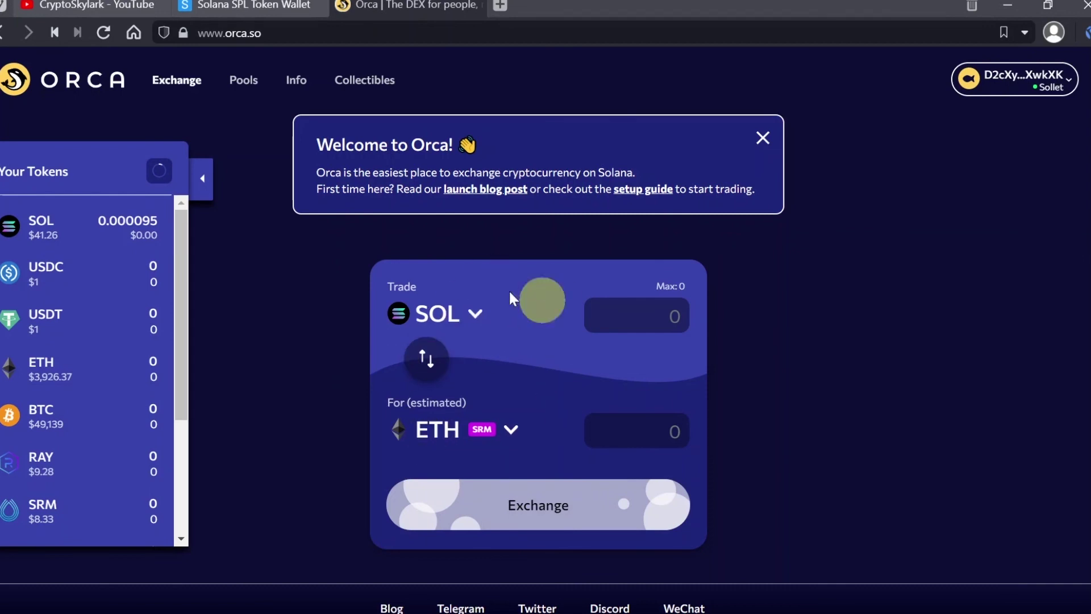
{"action": "left_click", "coordinate": [513, 425]}
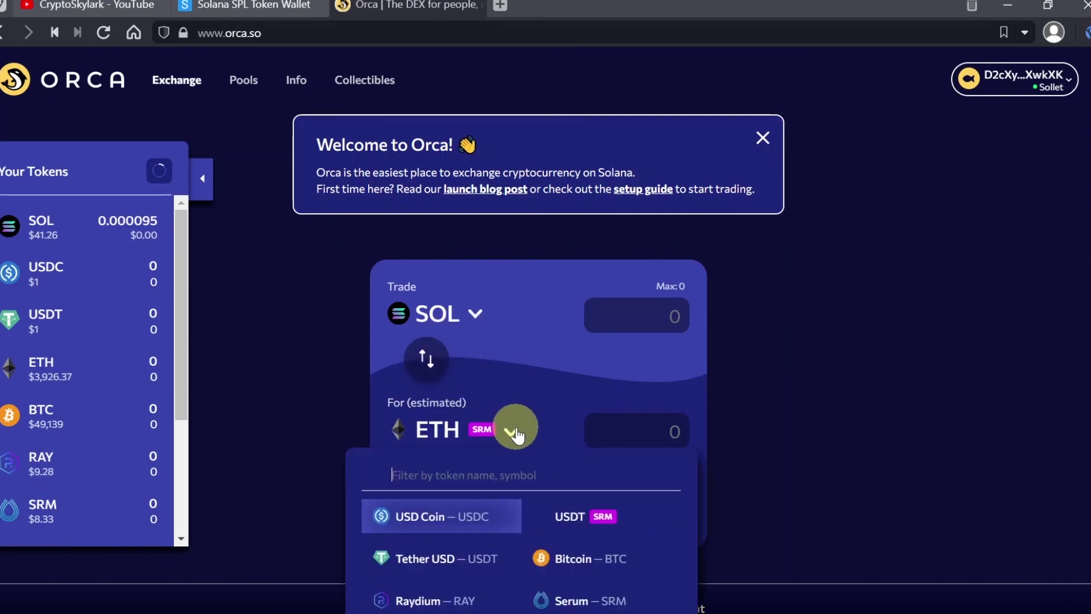
{"action": "scroll", "coordinate": [528, 529], "scroll_direction": "down", "scroll_amount": 1}
{"action": "scroll", "coordinate": [511, 523], "scroll_direction": "down", "scroll_amount": 2}
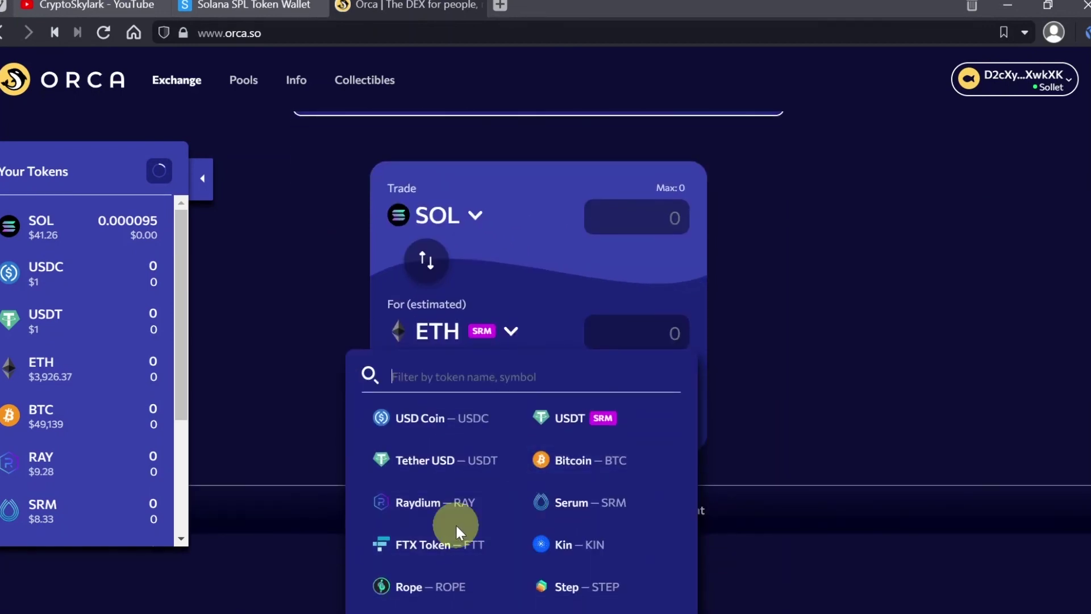
{"action": "left_click", "coordinate": [857, 261]}
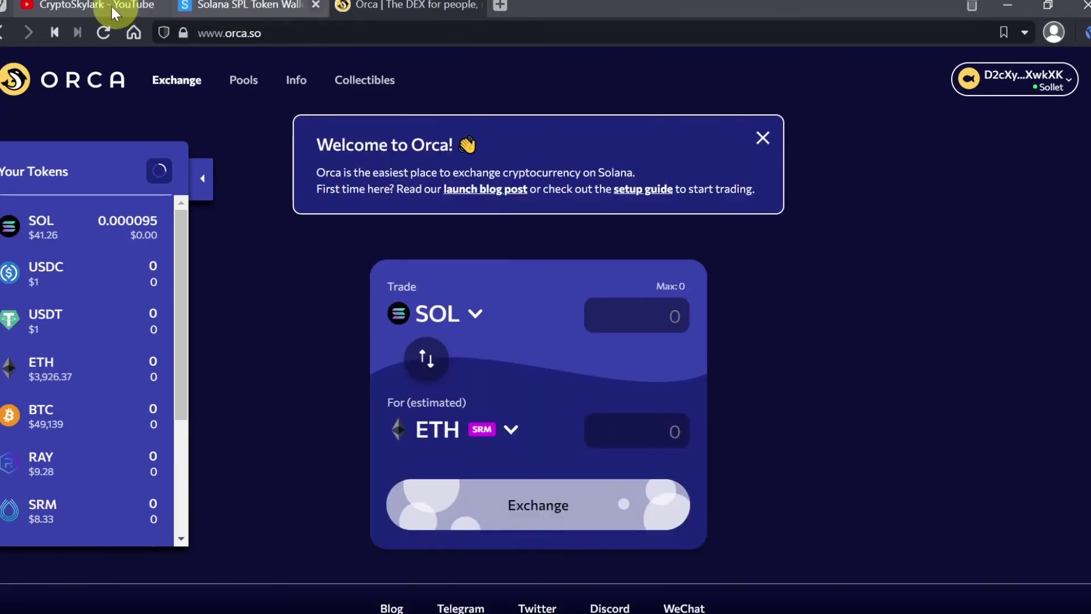
Step: Switch back to the Sollet wallet tab showing the main account's 0.0001 SOL balance
{"action": "mouse_move", "coordinate": [239, 10]}
{"action": "left_click", "coordinate": [261, 8]}
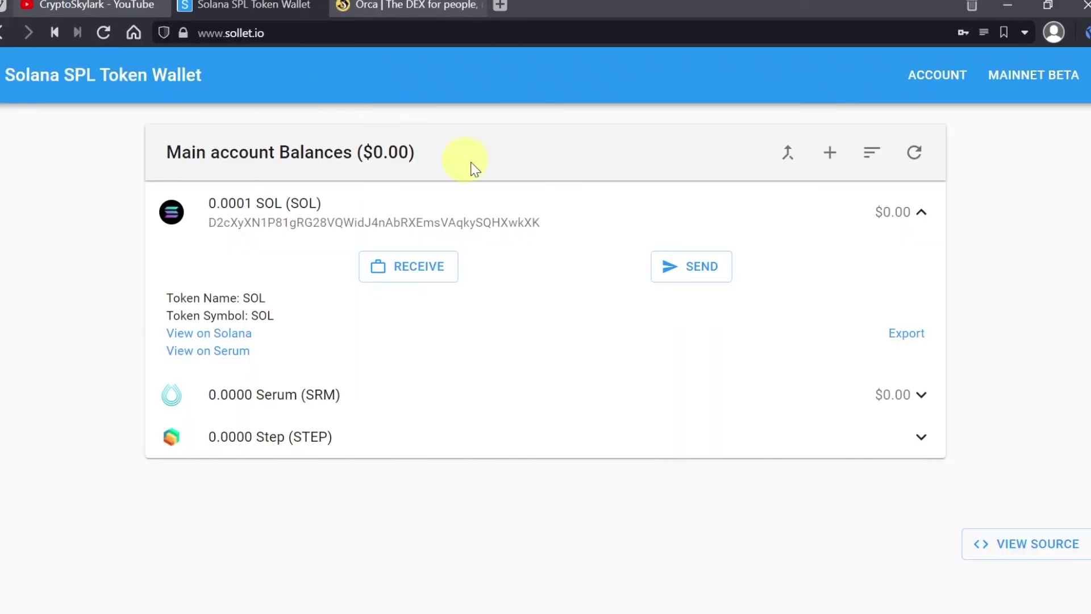